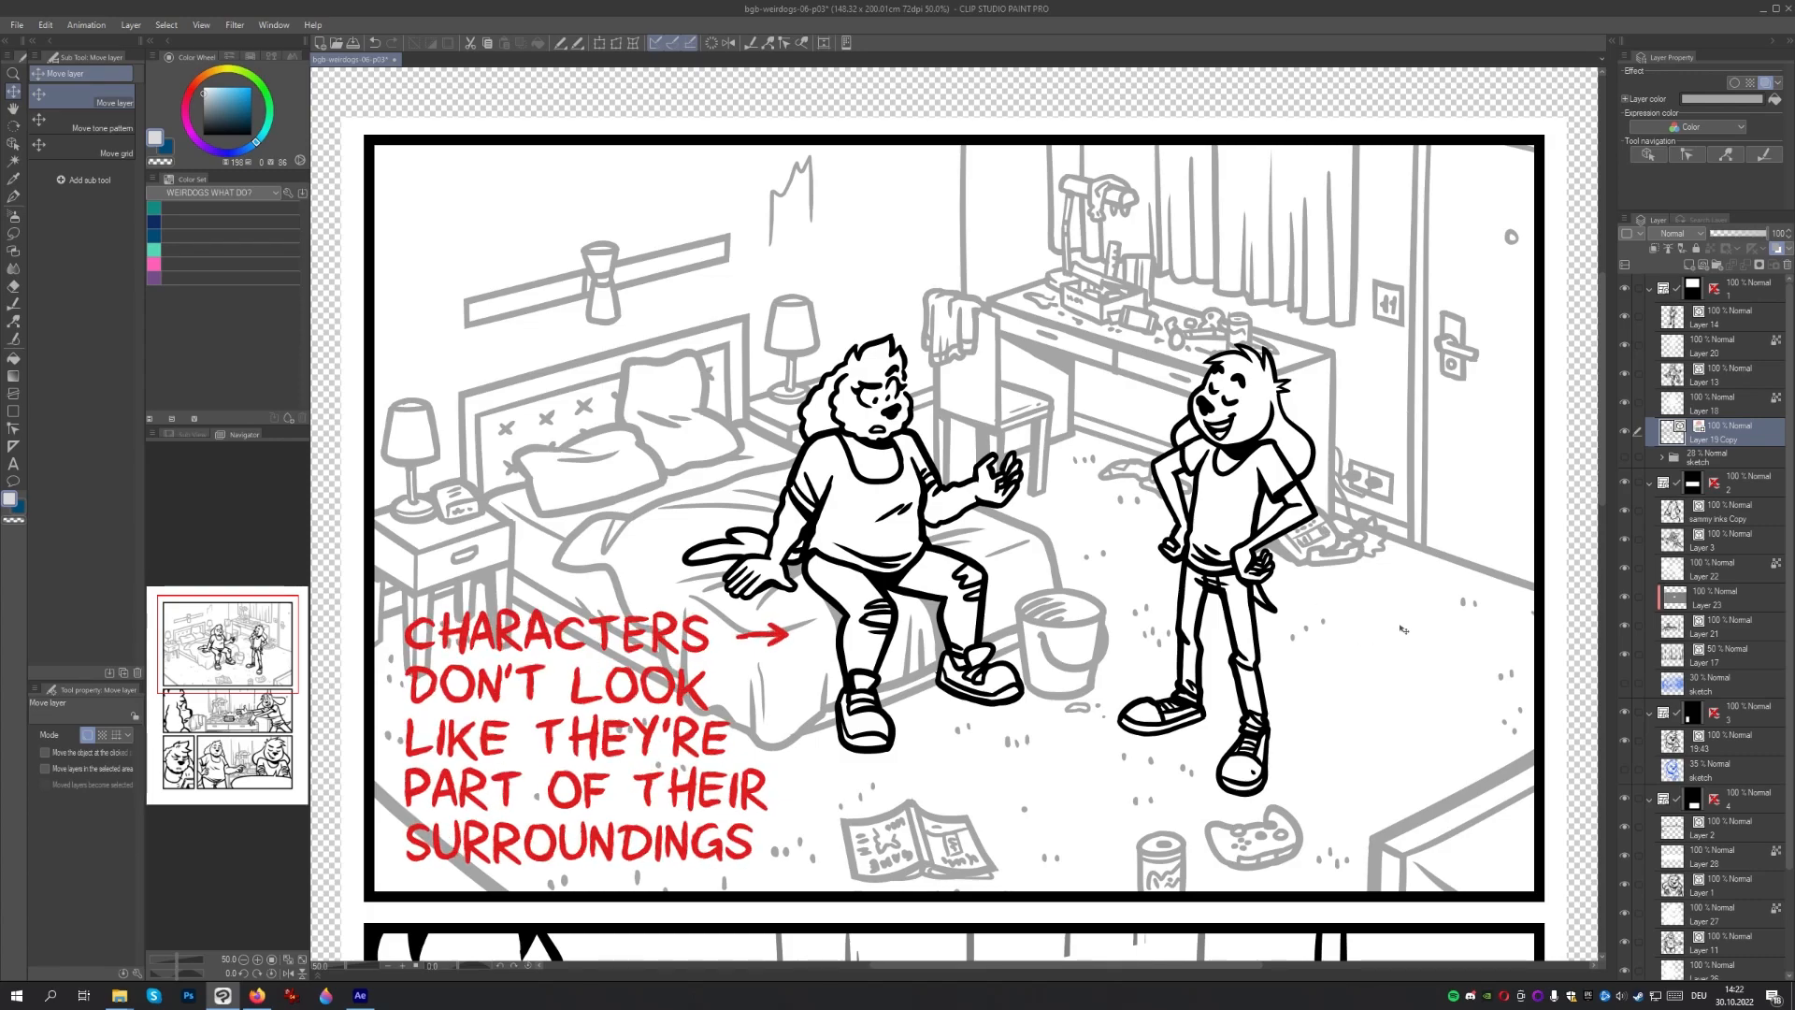
# - Turn off the background inks' layer color and add a new raster layer above them, clipped to the layer below
pyautogui.click(1768, 83)
pyautogui.click(1691, 267)
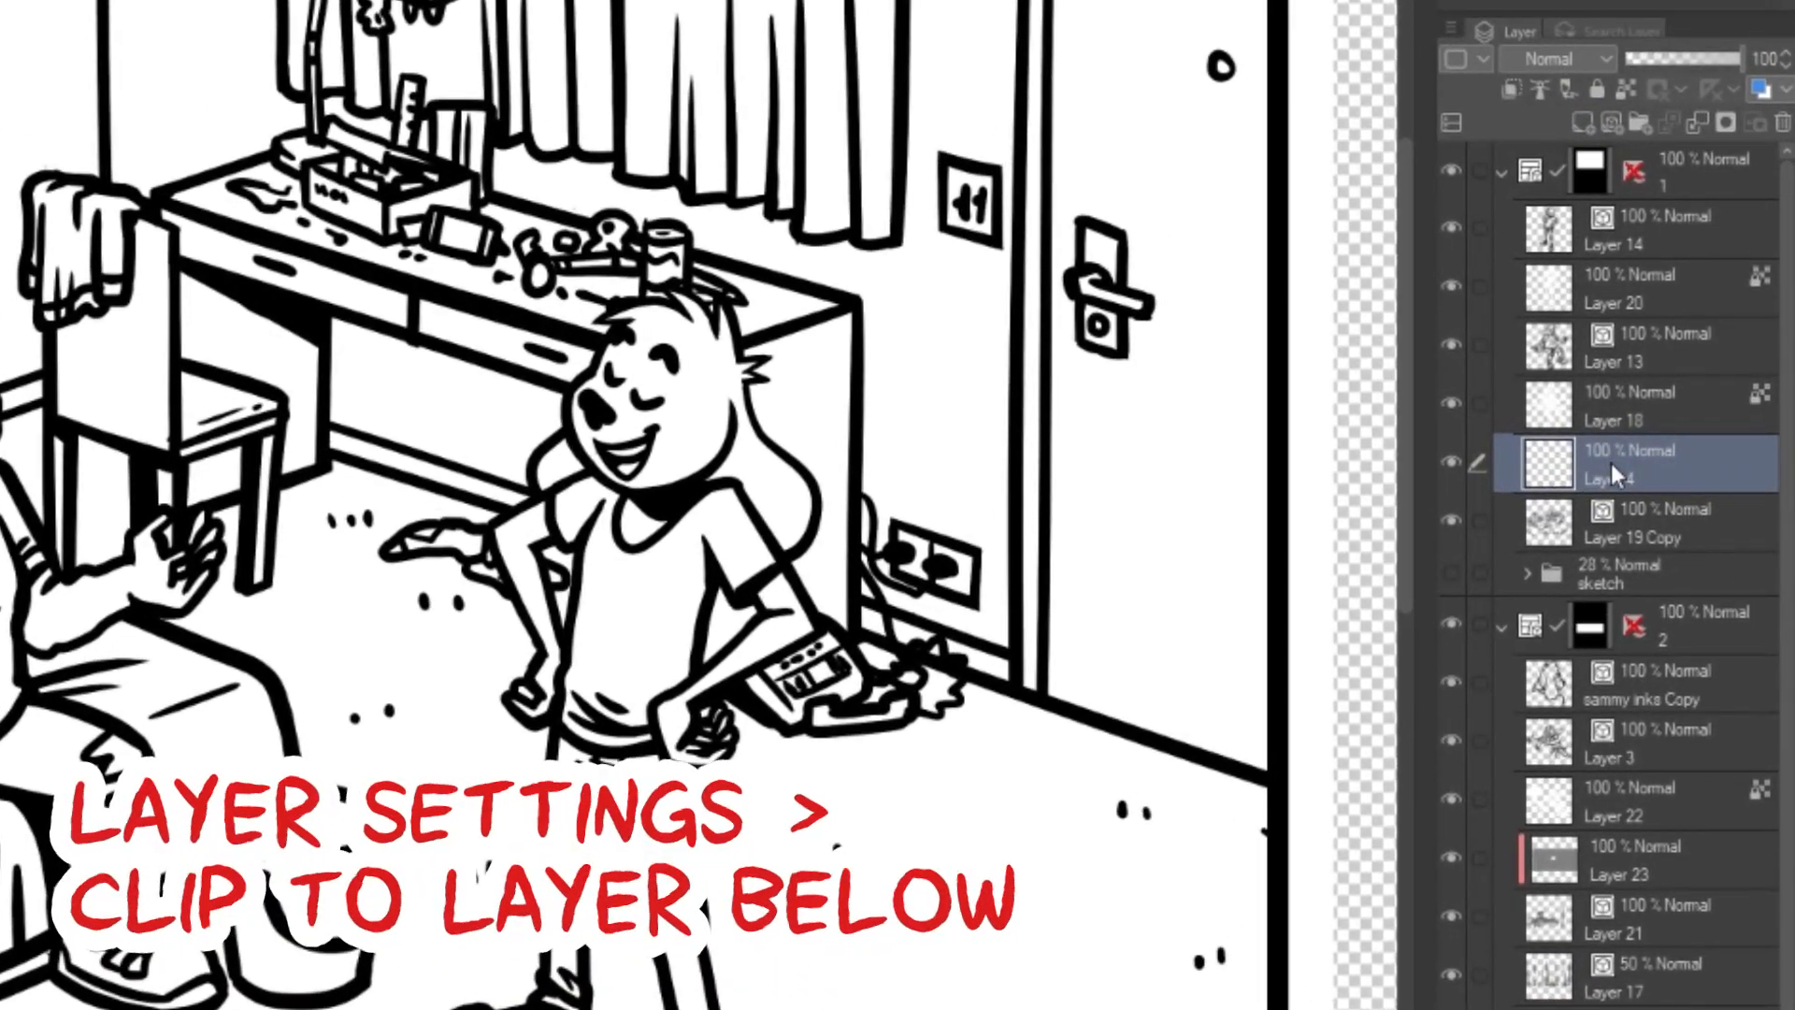
pyautogui.rightClick(1612, 463)
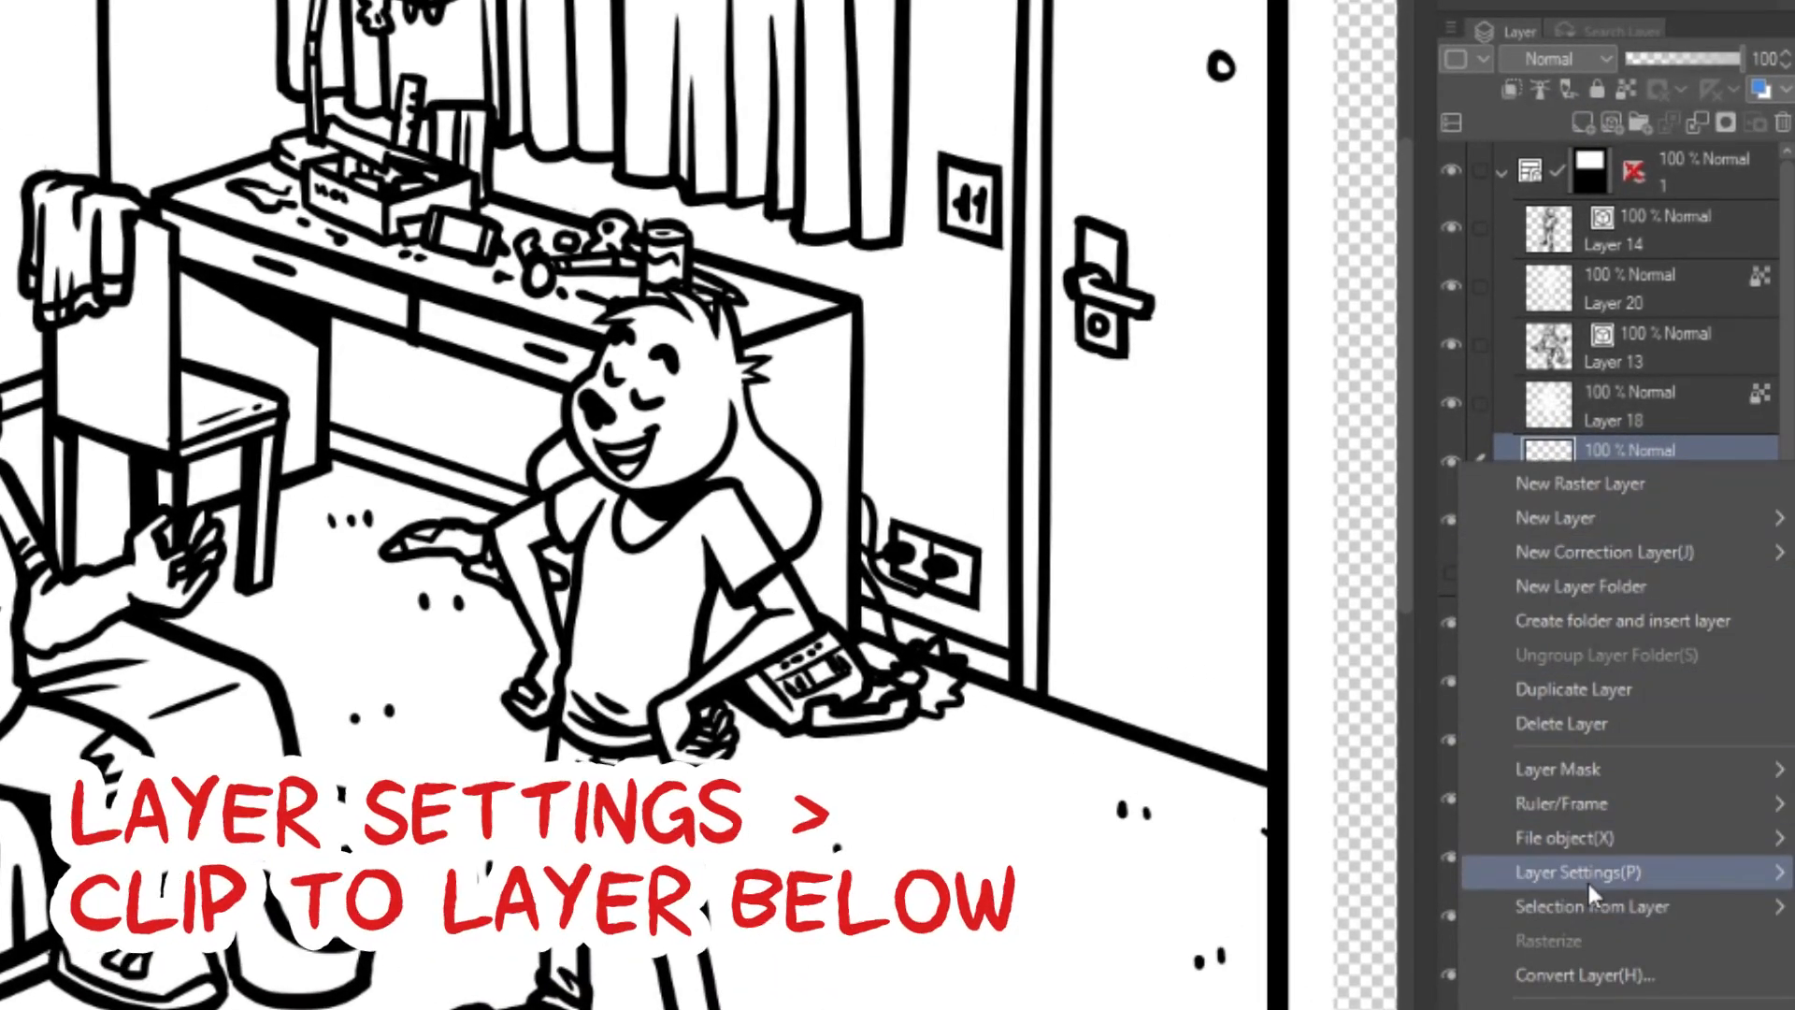
pyautogui.moveTo(1586, 879)
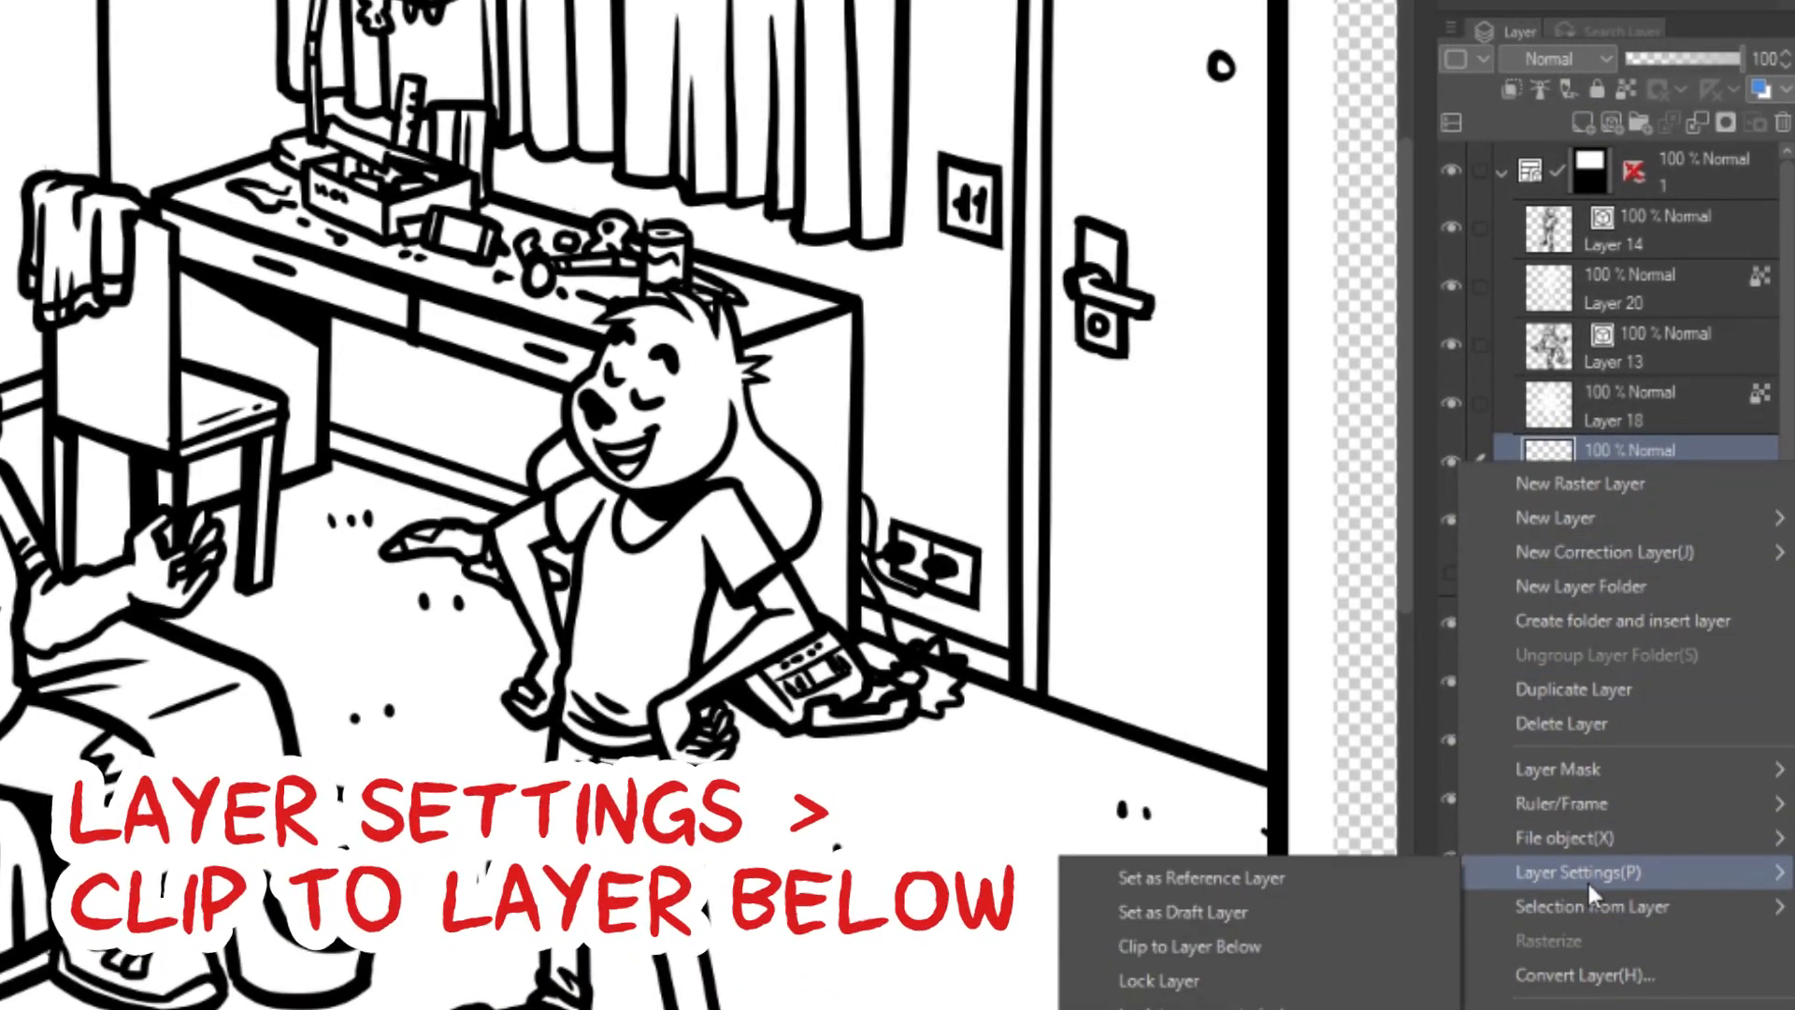
pyautogui.click(1214, 943)
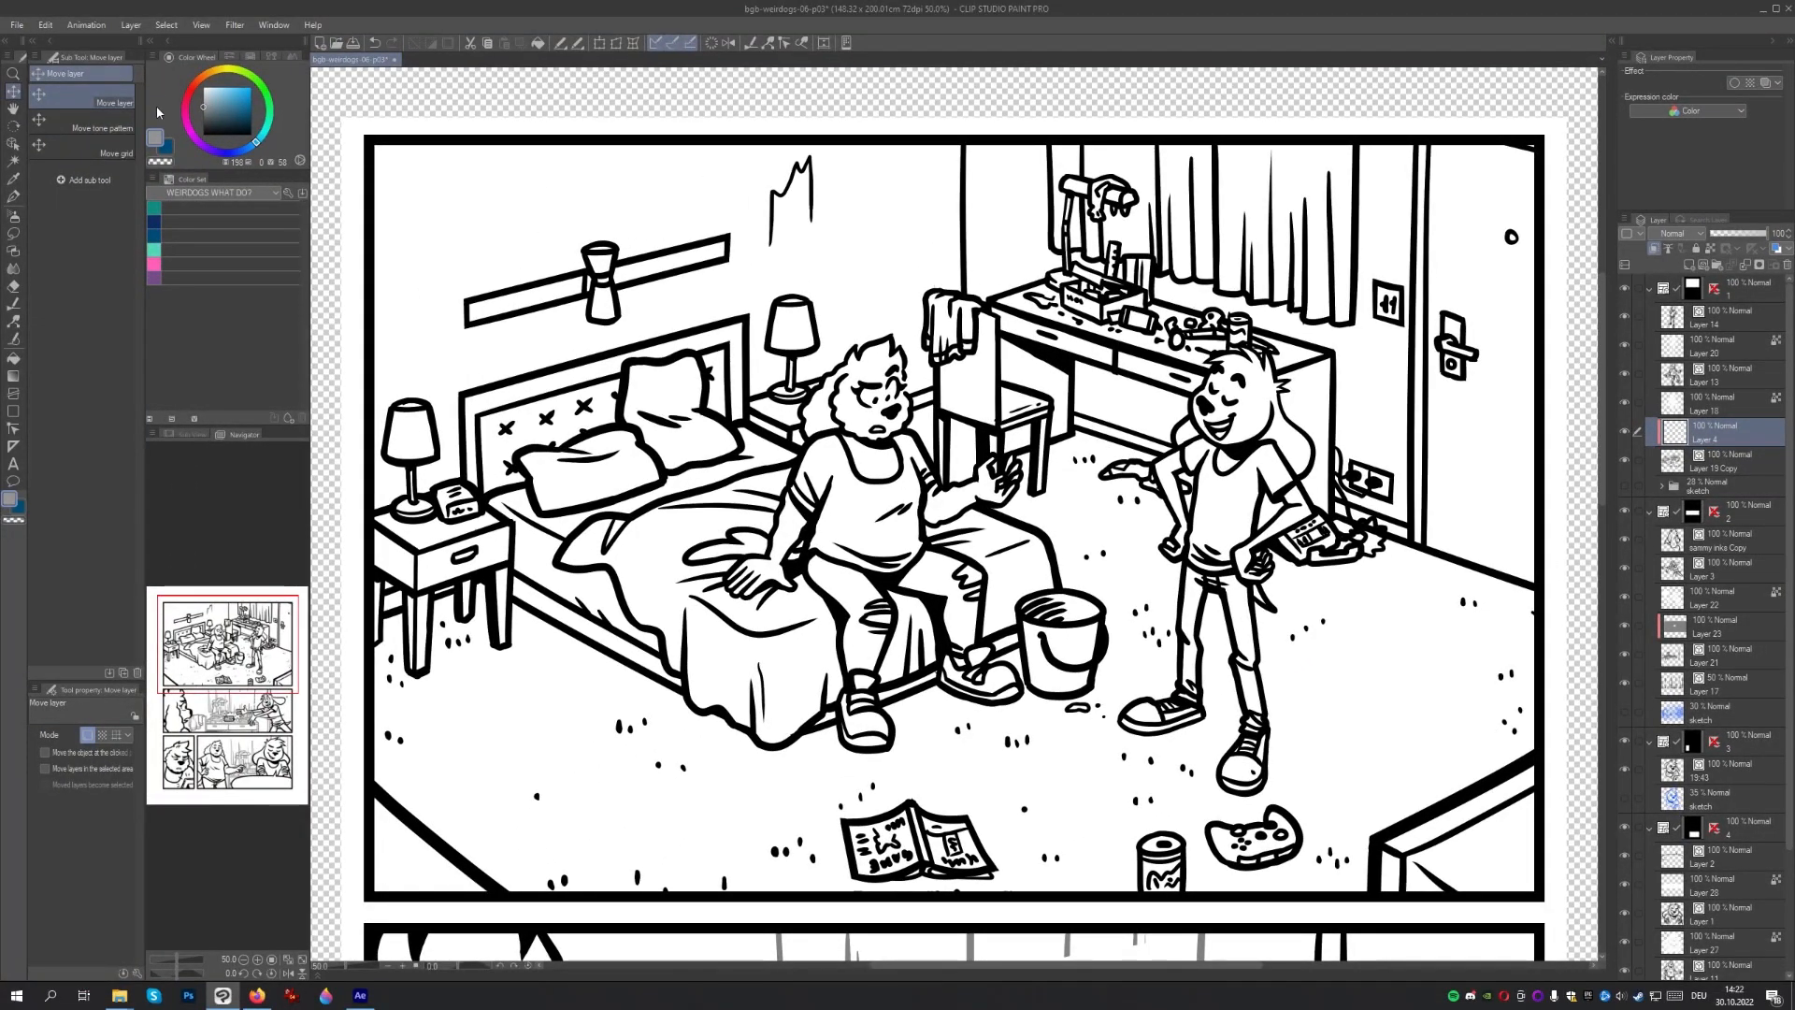
# - Airbrush gray over the background lines around the desk and window with the Default Soft airbrush at size 700
pyautogui.press('p')
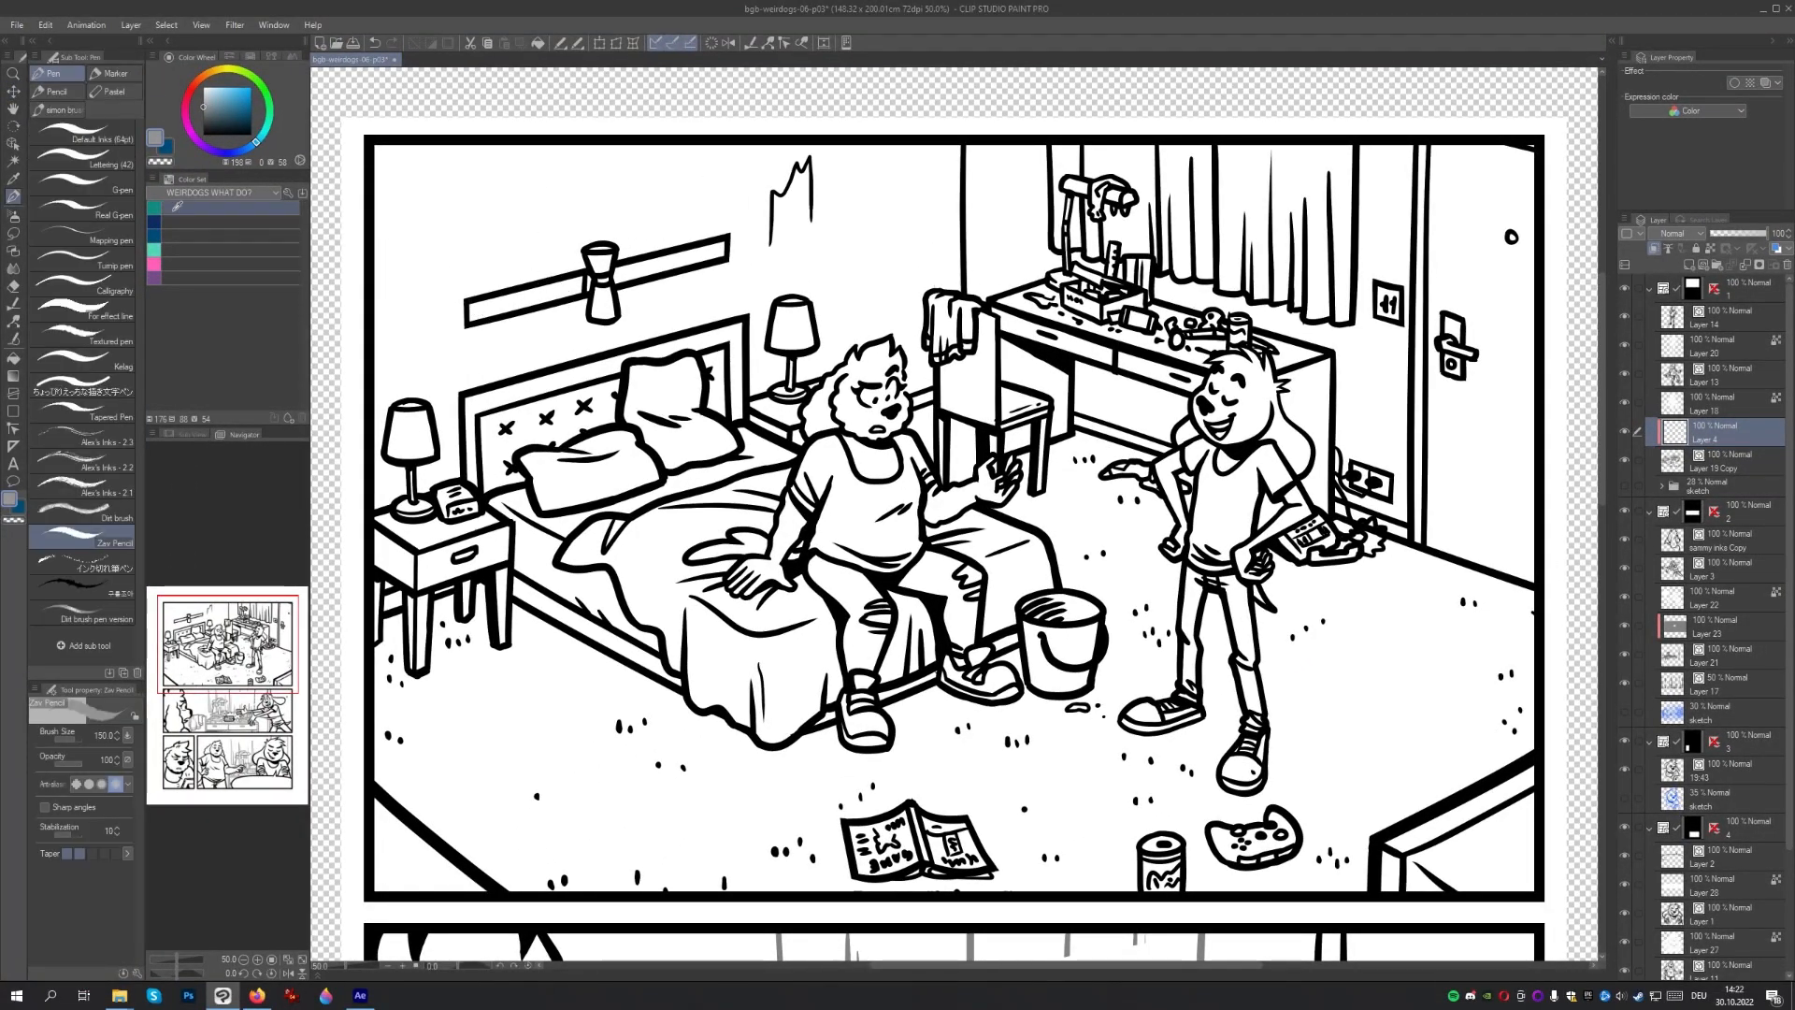
pyautogui.press('b')
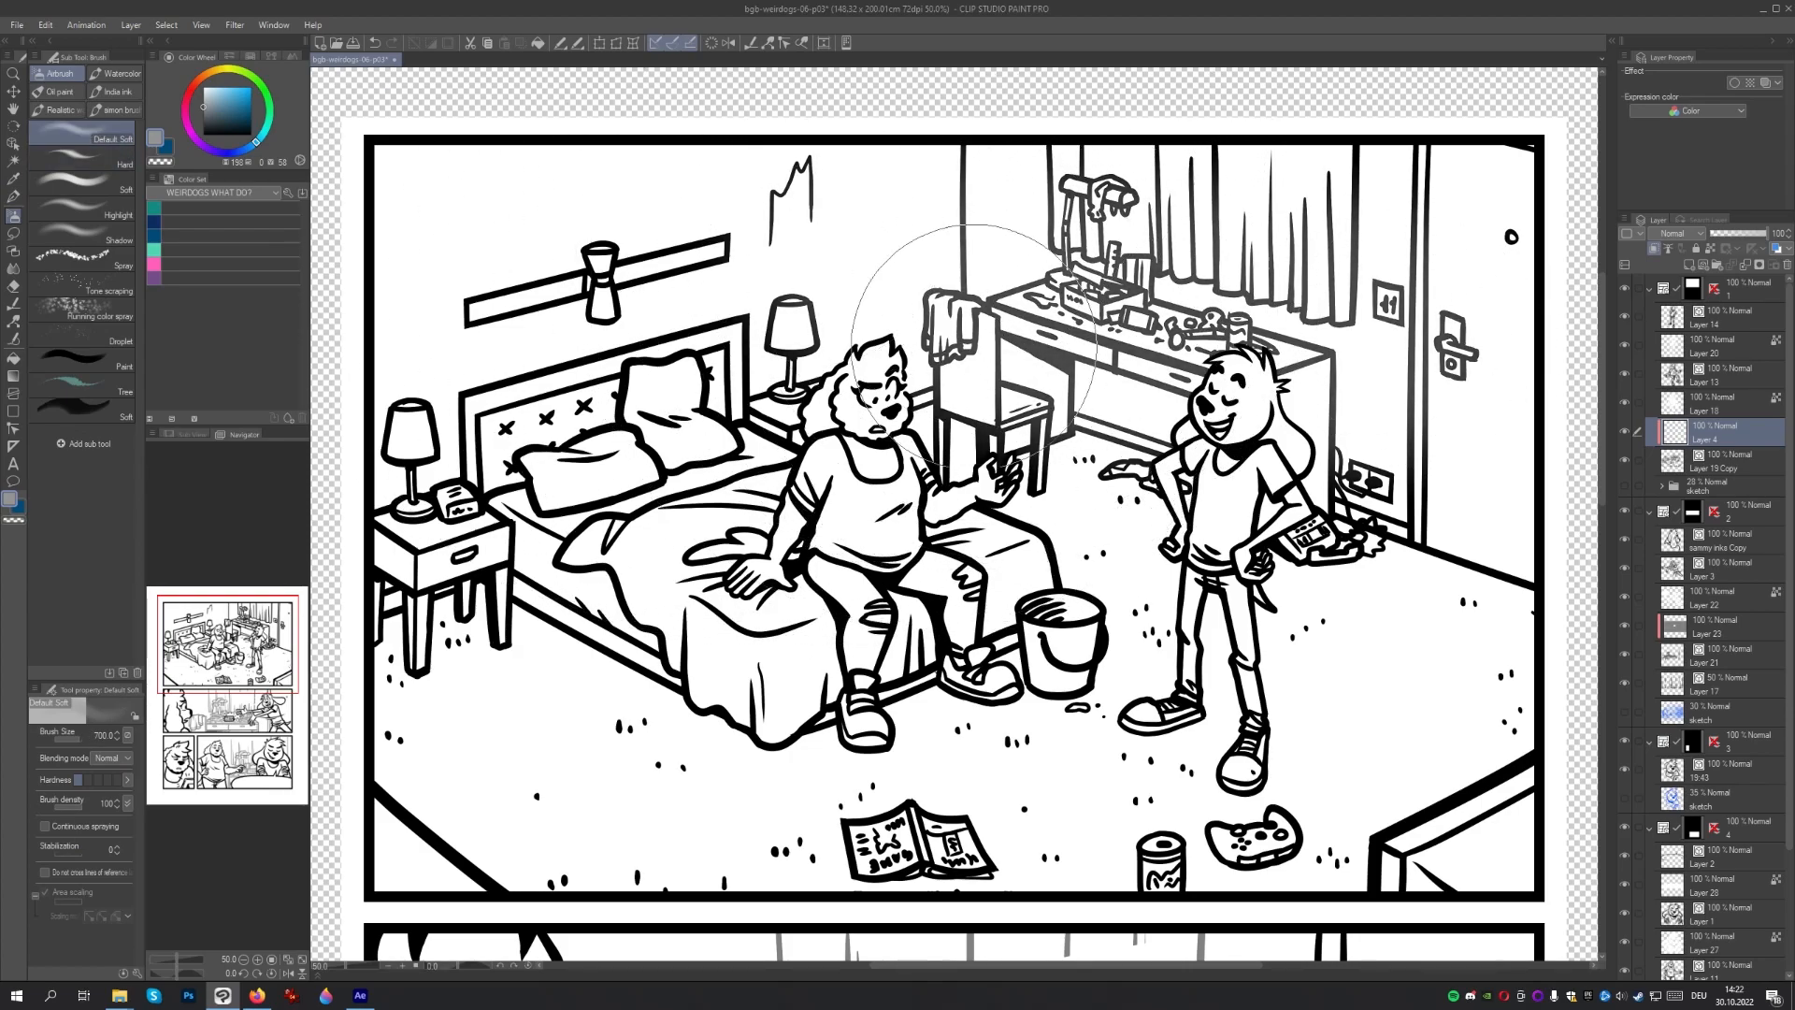
pyautogui.moveTo(1136, 354)
pyautogui.mouseDown()
pyautogui.moveTo(1450, 374)
pyautogui.moveTo(1028, 355)
pyautogui.moveTo(655, 421)
pyautogui.moveTo(561, 397)
pyautogui.moveTo(665, 317)
pyautogui.moveTo(633, 257)
pyautogui.moveTo(902, 154)
pyautogui.moveTo(907, 182)
pyautogui.moveTo(1328, 234)
pyautogui.moveTo(1384, 281)
pyautogui.moveTo(1395, 332)
pyautogui.mouseUp()
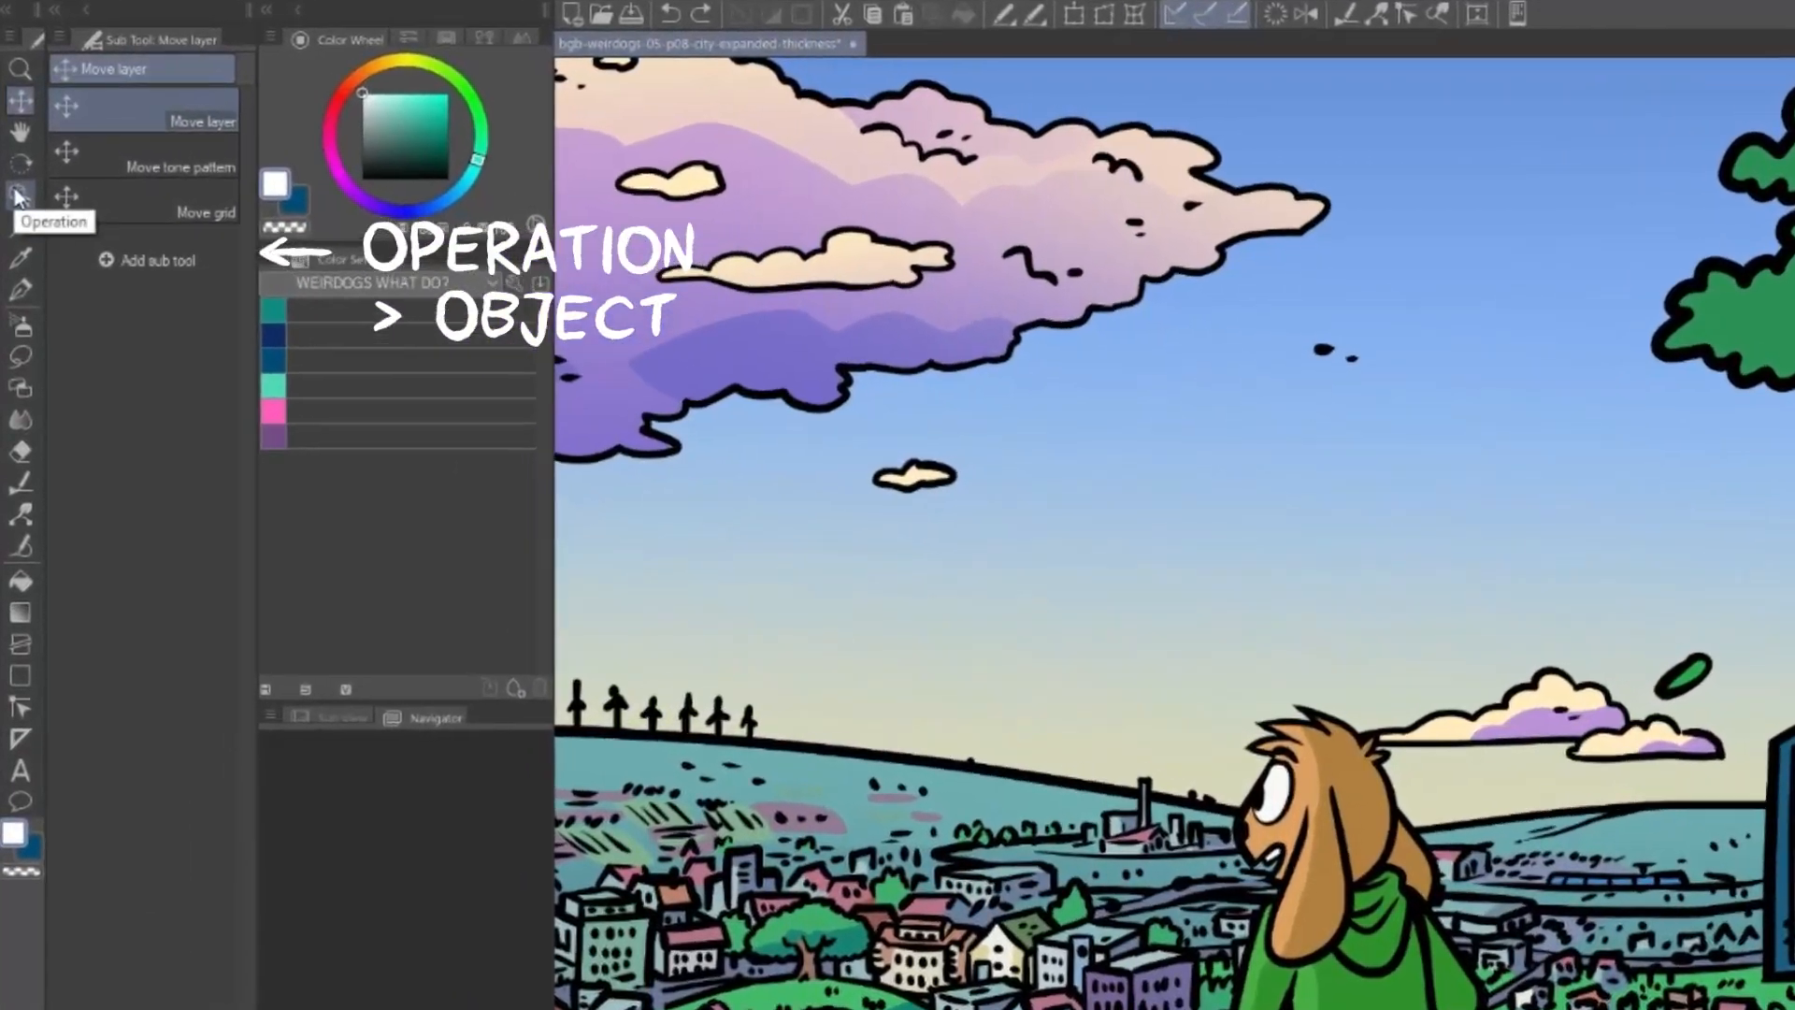
# - Select all vector lines on the background inks layer with the Object tool and set their brush size to 20
pyautogui.click(13, 144)
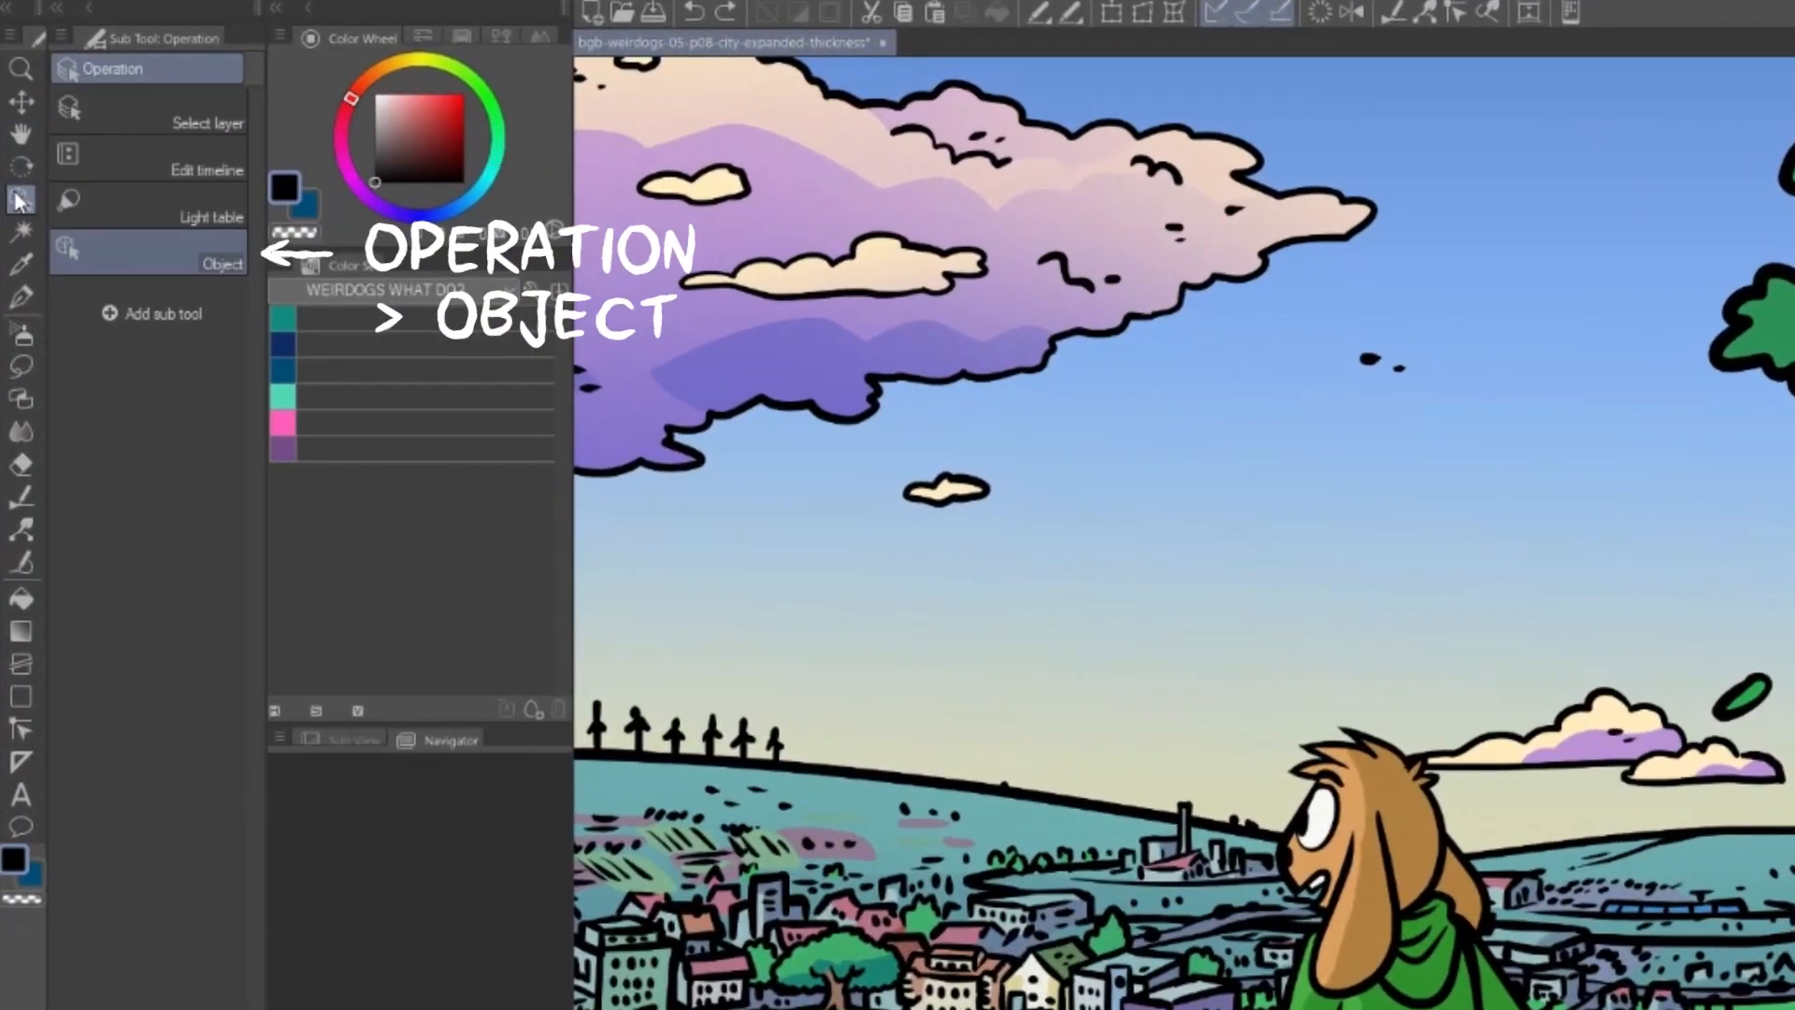
pyautogui.click(101, 256)
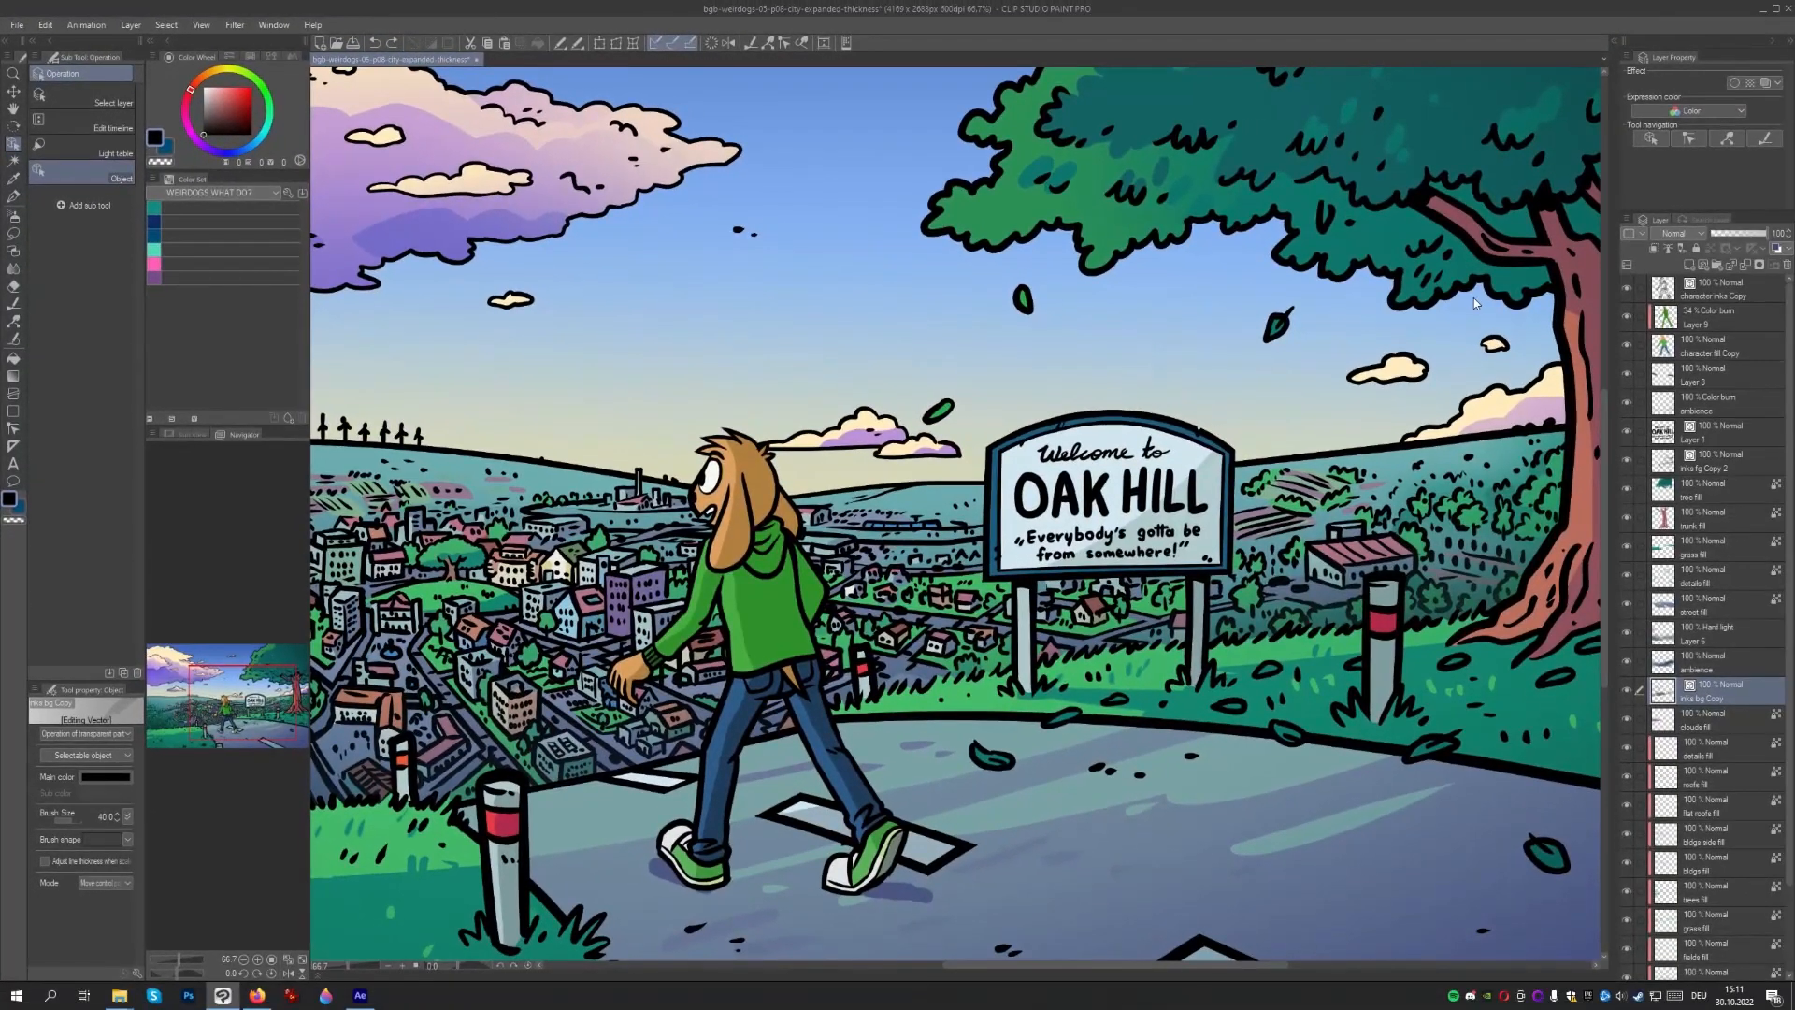
pyautogui.moveTo(1534, 311); pyautogui.dragTo(326, 919)
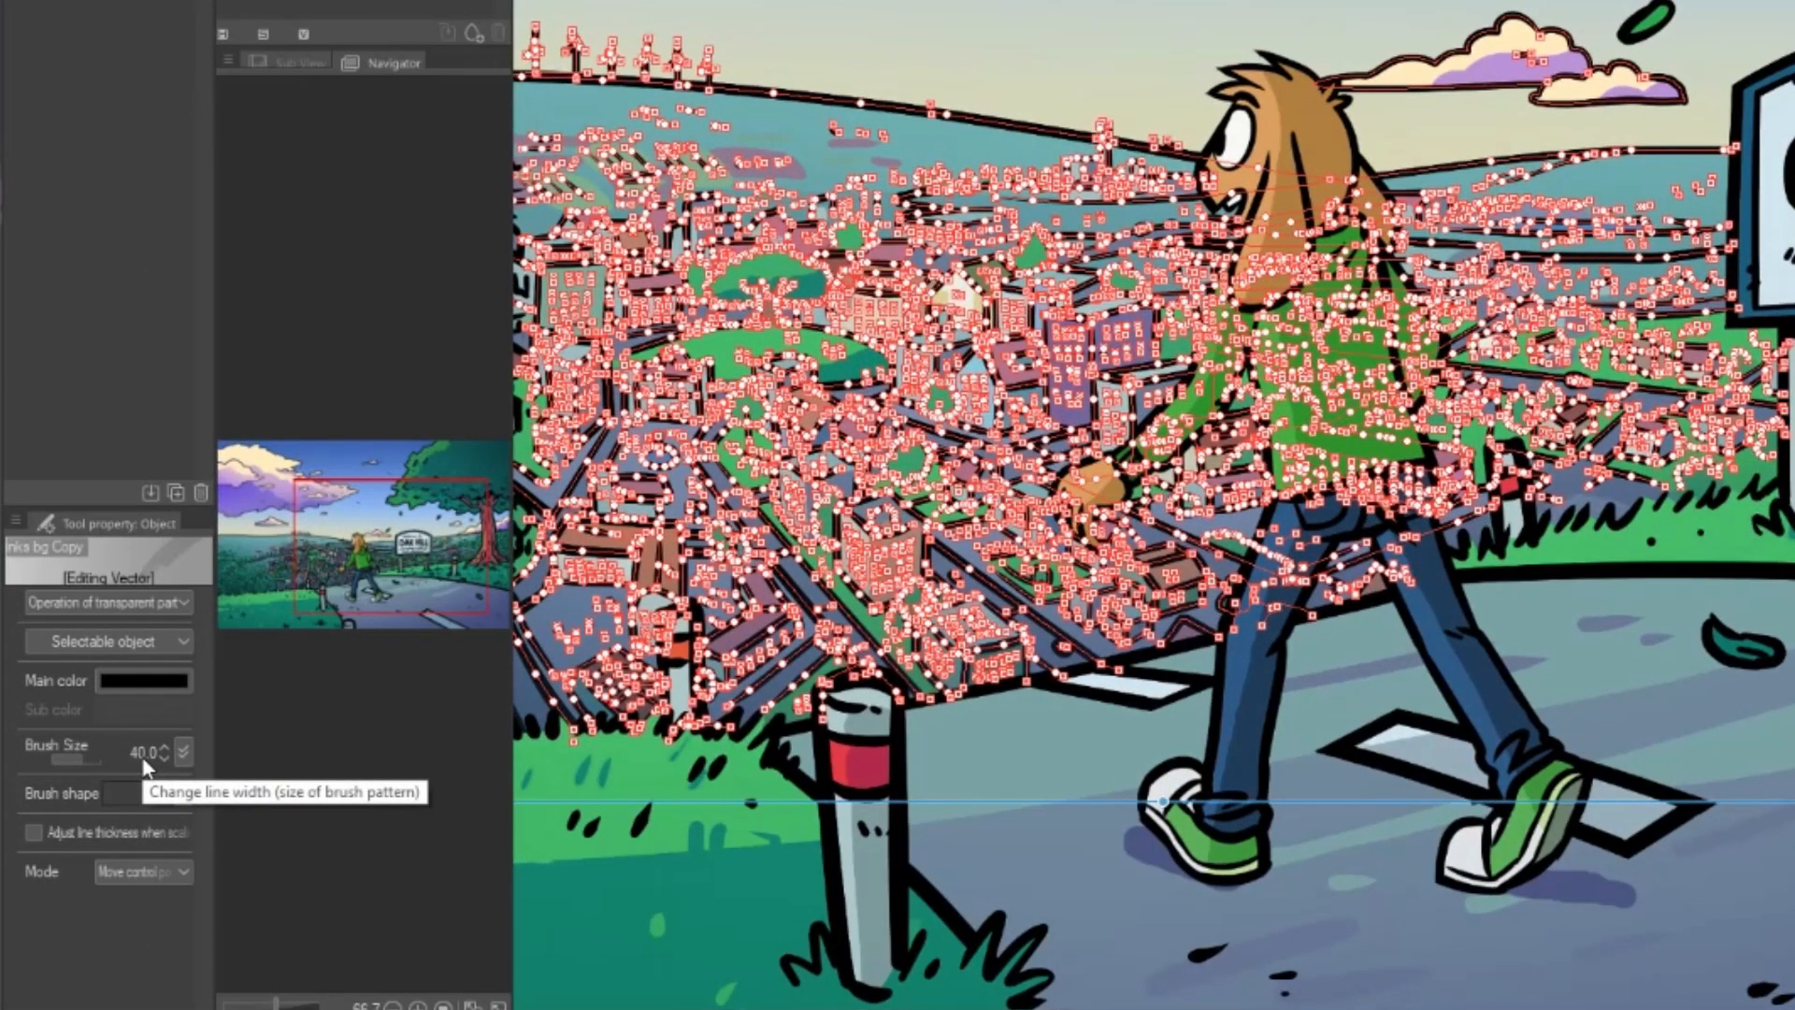
pyautogui.click(140, 758)
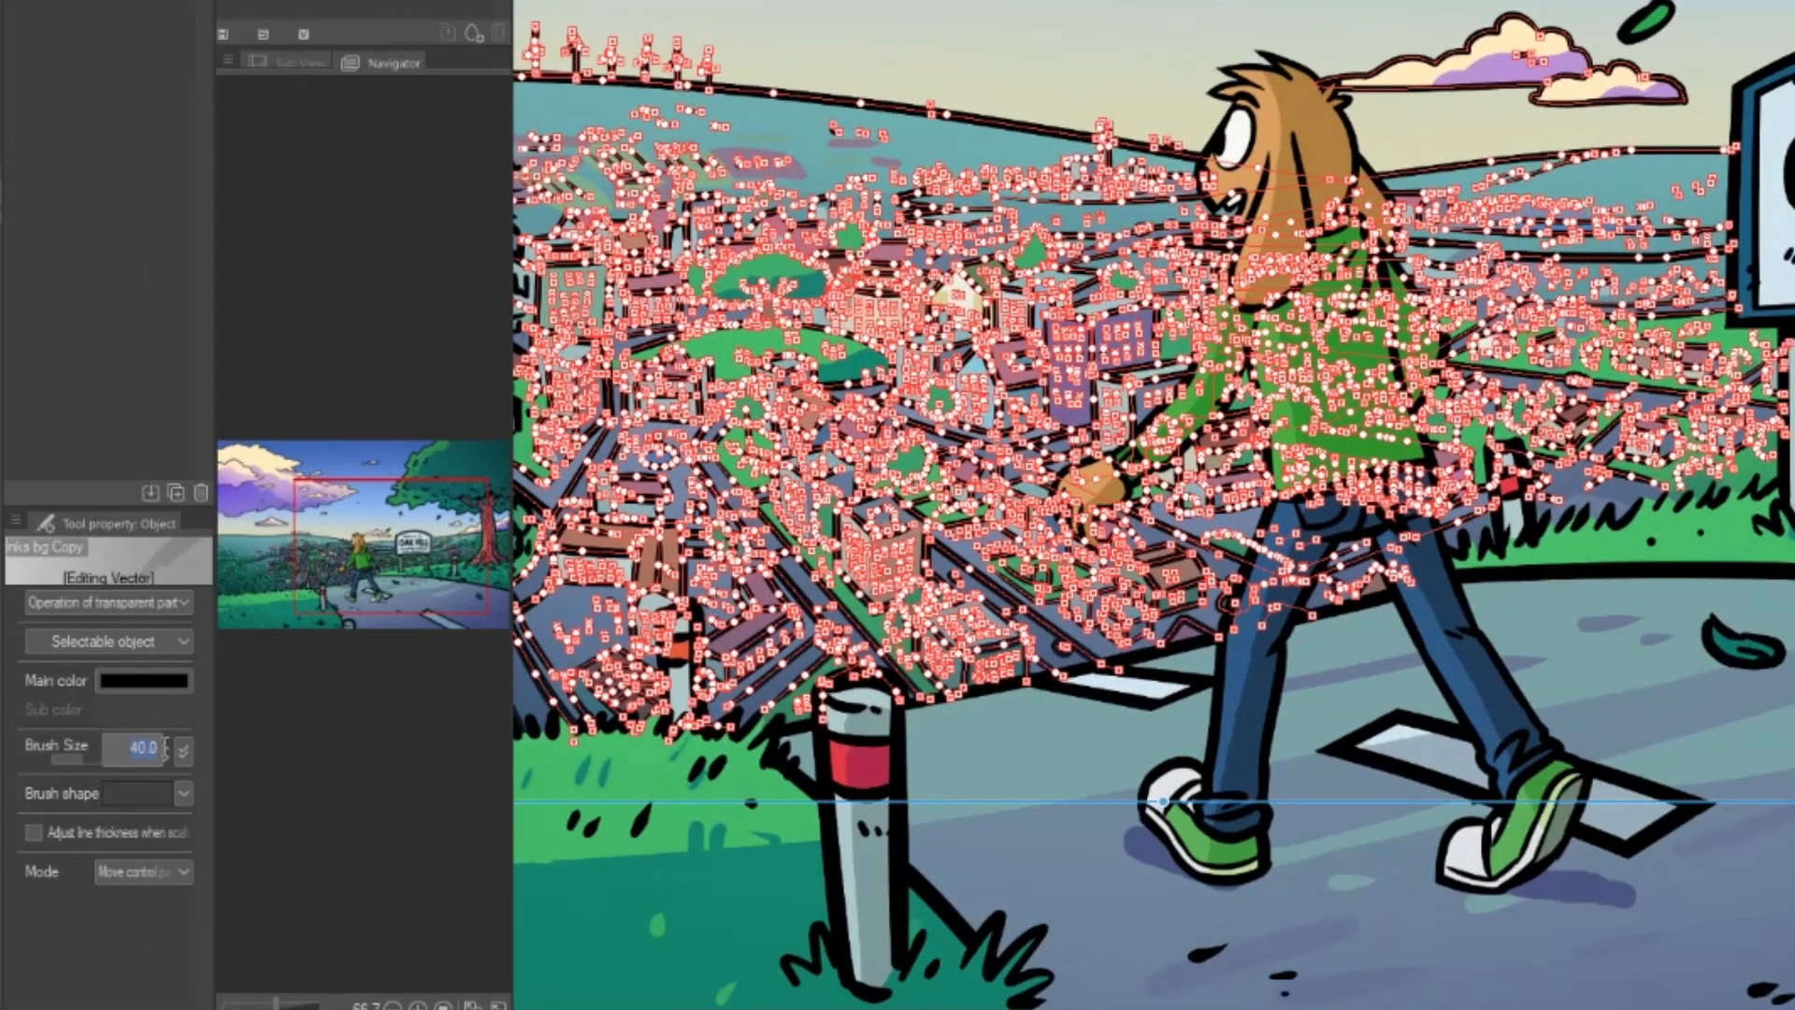
pyautogui.write('20')
pyautogui.press('Return')
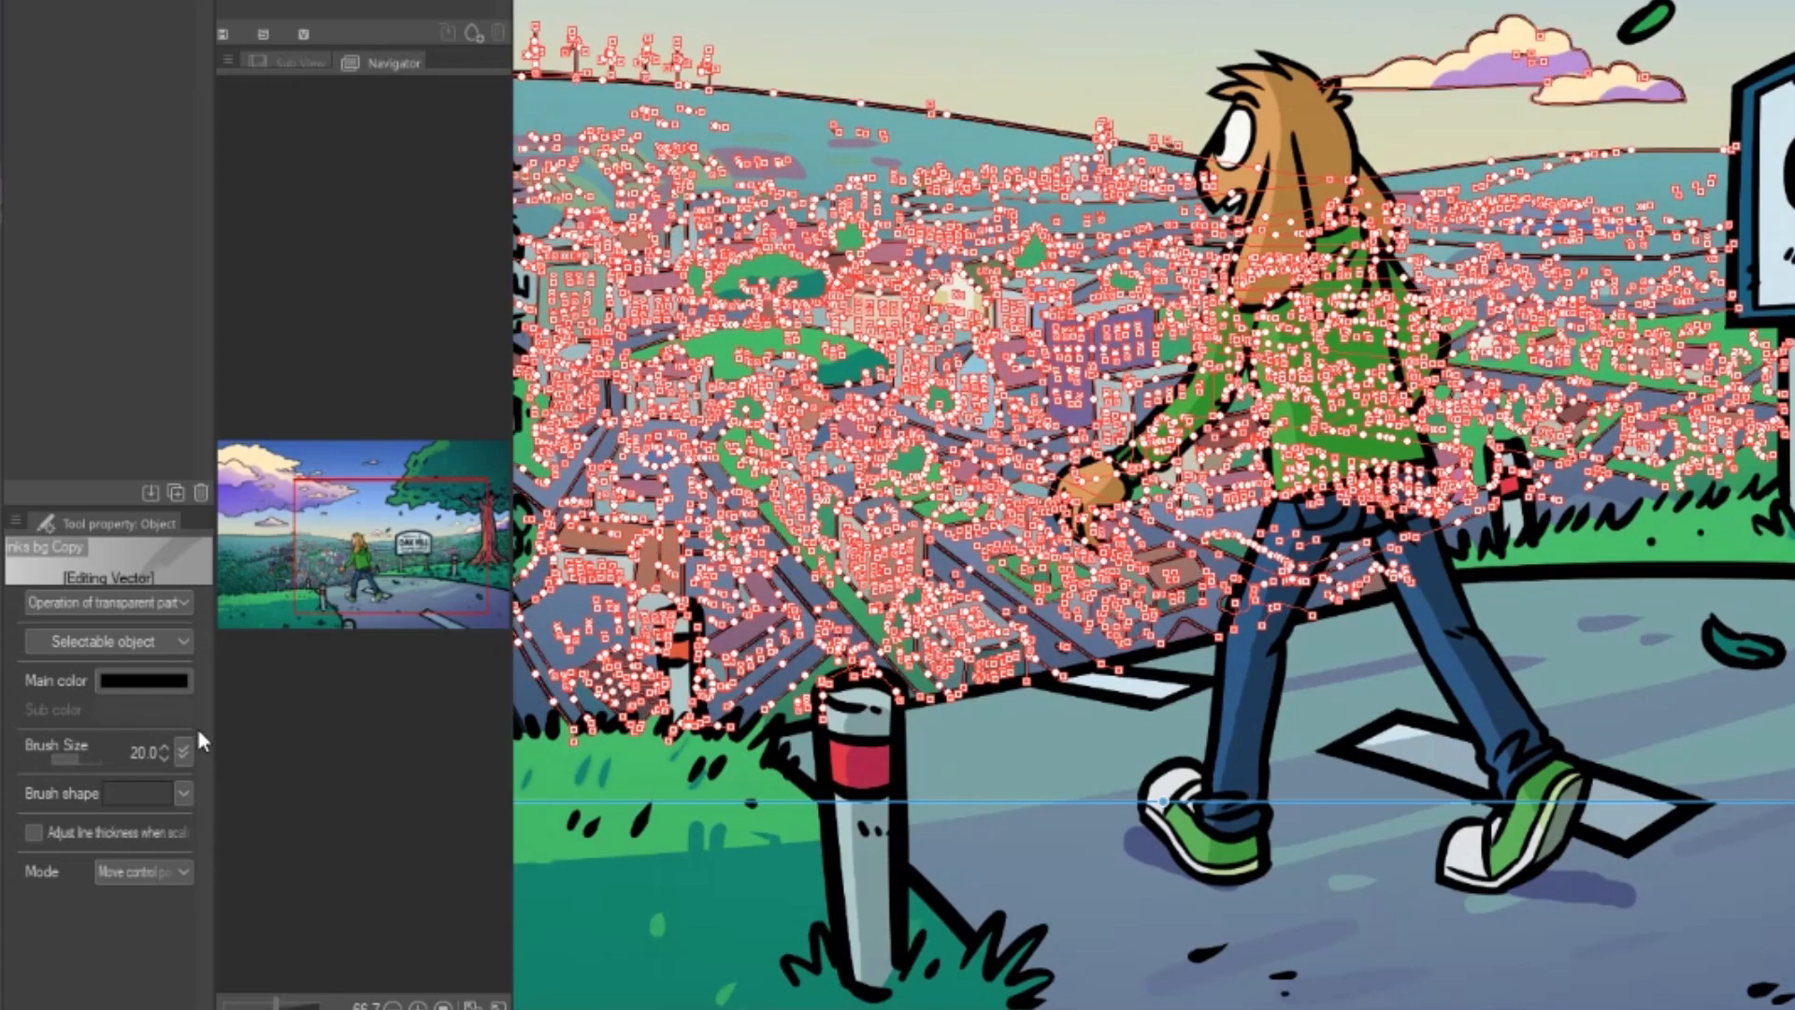
pyautogui.hotkey('ctrl', 'd')
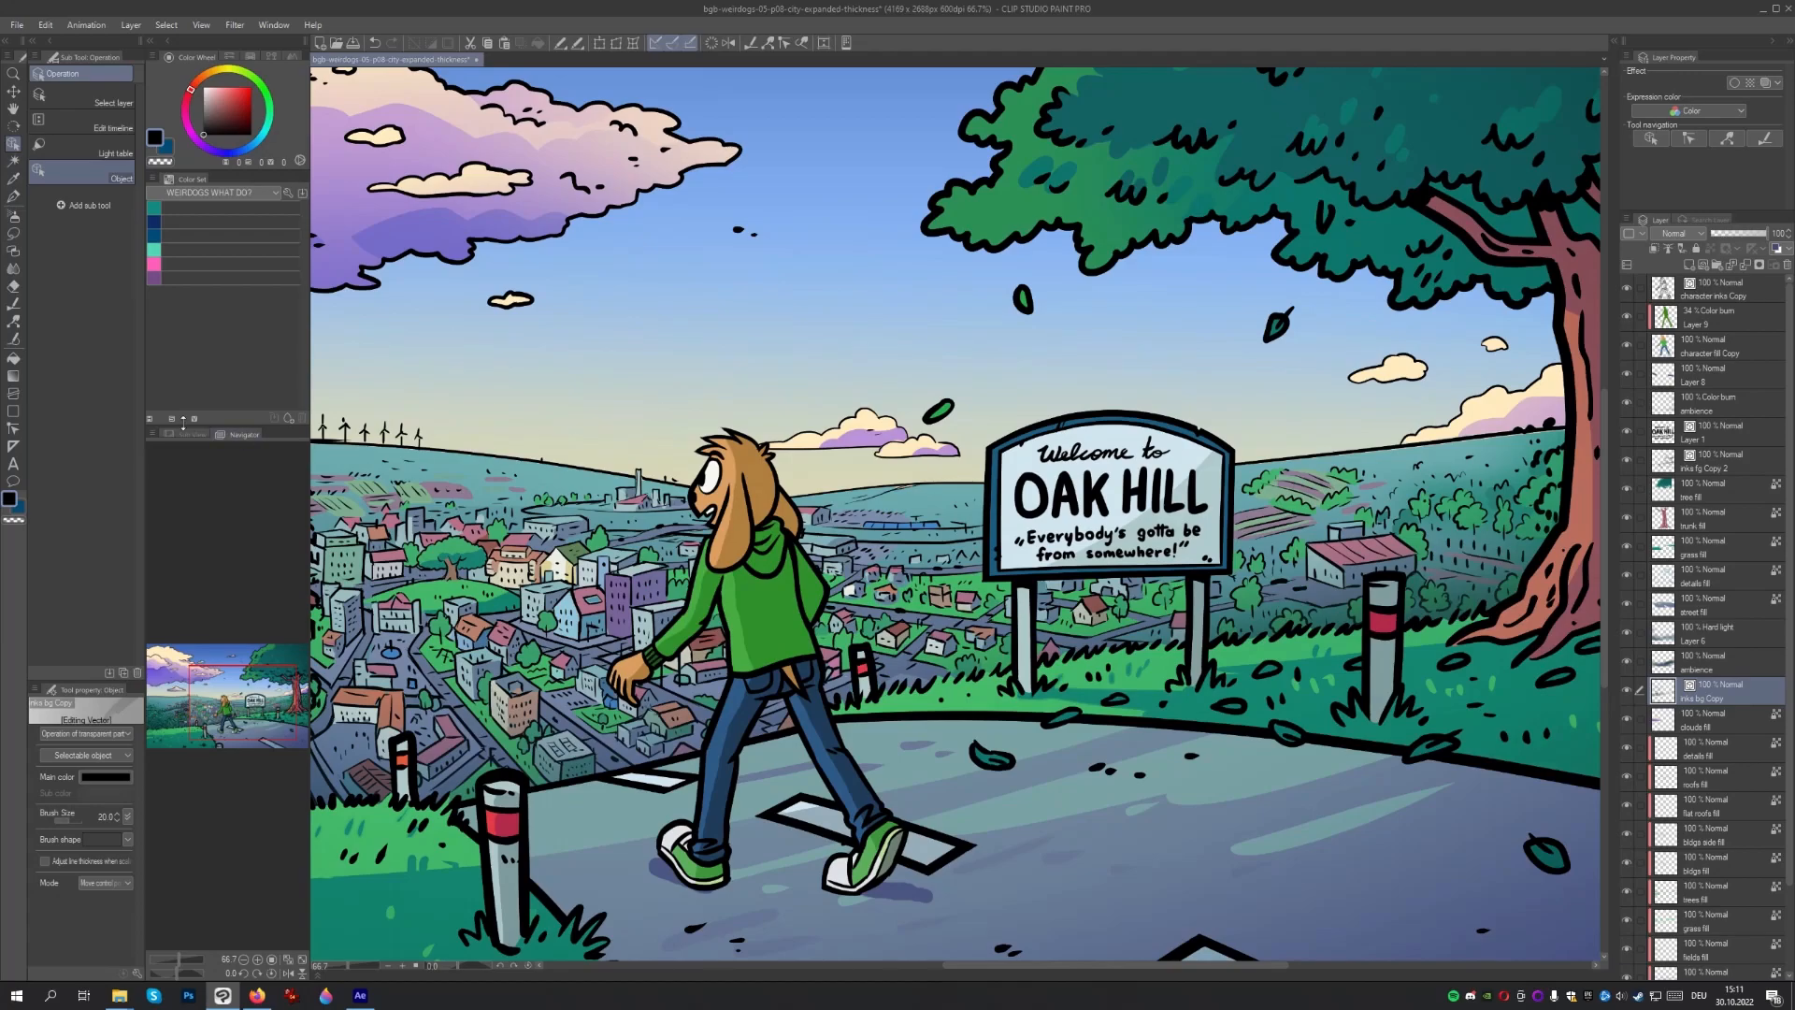
# - Set Correct line width to Thicken with brush size 122.4 and brush over the distant town lines beside the character
pyautogui.click(16, 319)
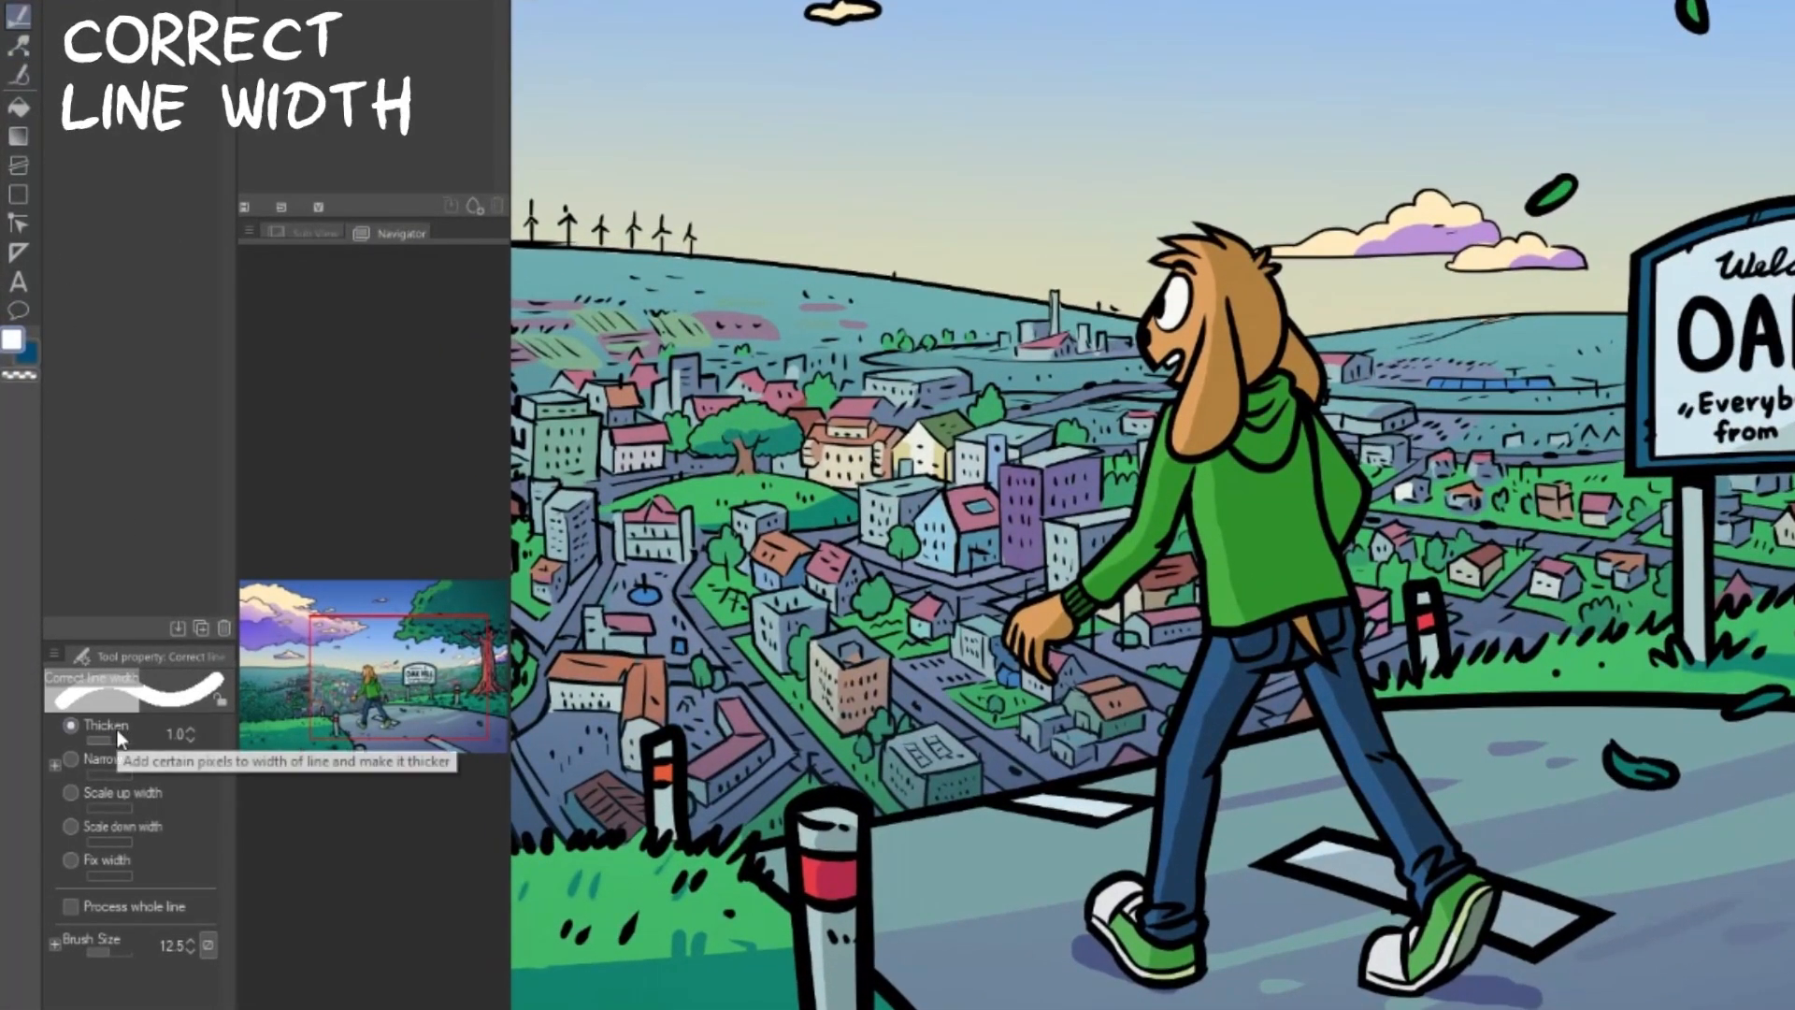
pyautogui.moveTo(115, 950); pyautogui.dragTo(119, 951)
pyautogui.moveTo(1590, 416)
pyautogui.mouseDown()
pyautogui.moveTo(1487, 473)
pyautogui.moveTo(1739, 561)
pyautogui.moveTo(1445, 482)
pyautogui.mouseUp()
pyautogui.moveTo(1496, 411); pyautogui.dragTo(1477, 439)
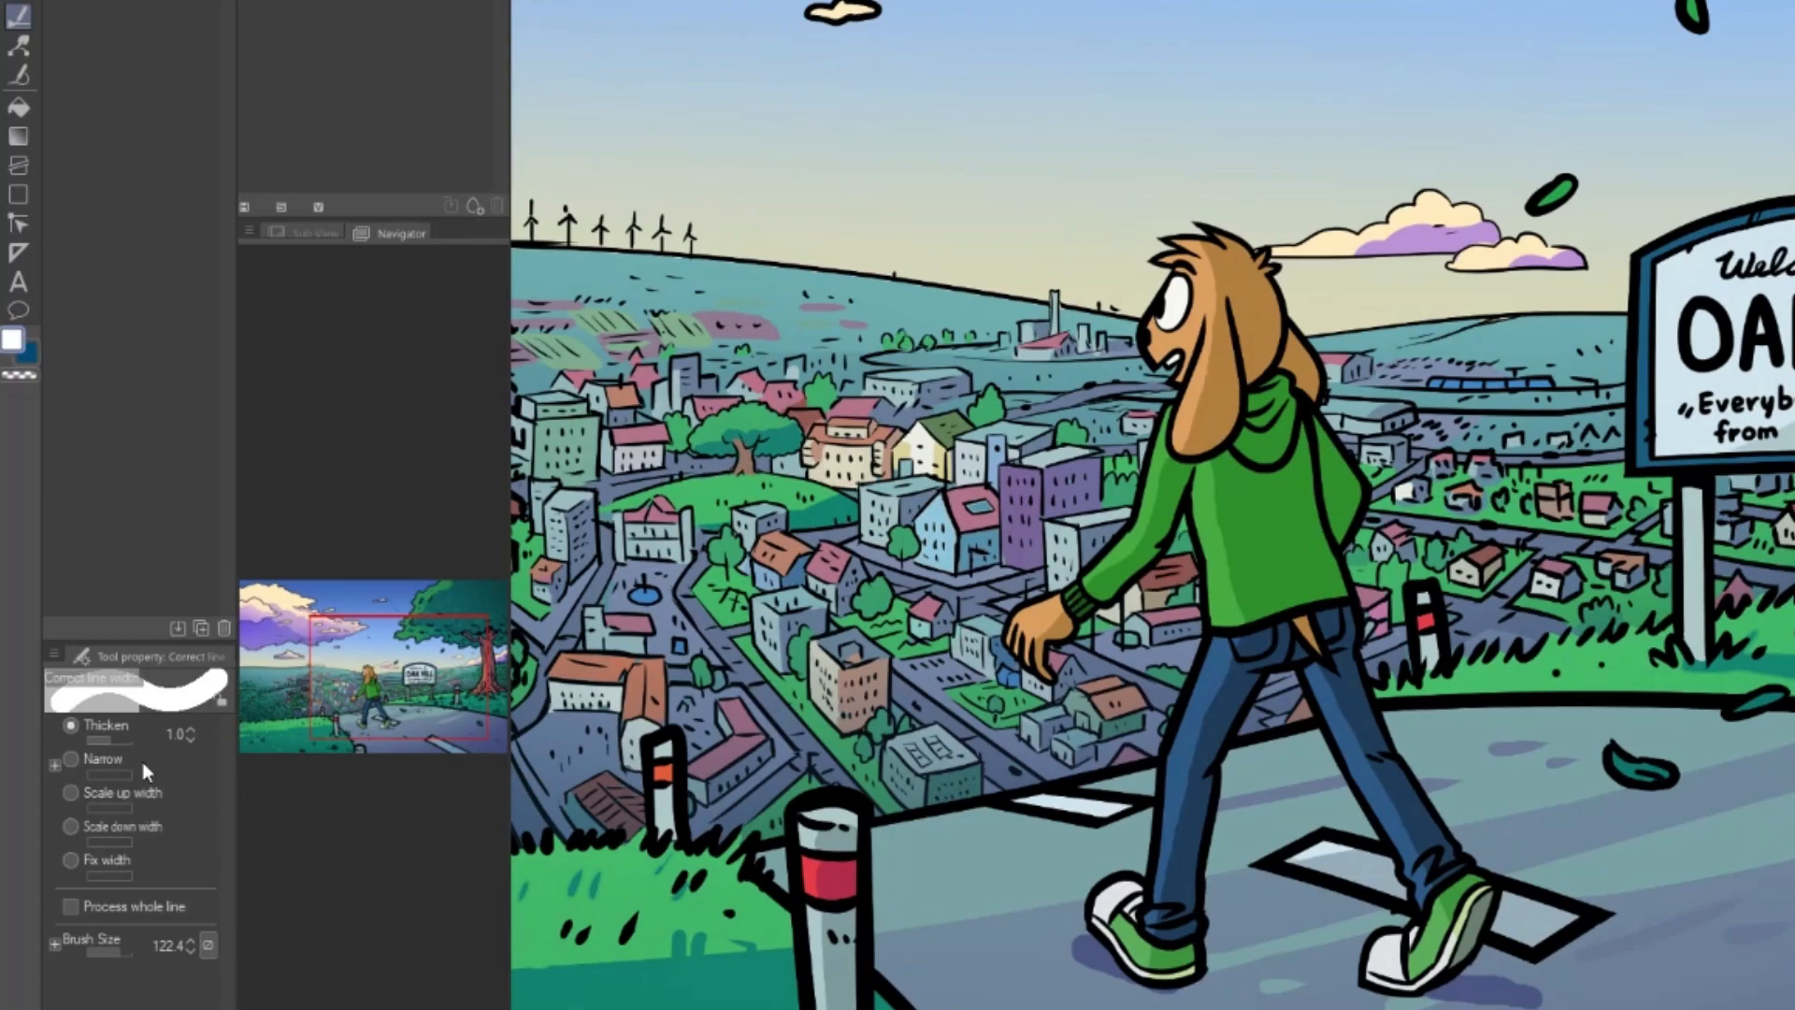
# - Set the thickening amount to 3.5 and brush over the nearer houses and streets to thicken their lines
pyautogui.moveTo(112, 737); pyautogui.dragTo(120, 739)
pyautogui.moveTo(1721, 514); pyautogui.dragTo(1777, 501)
pyautogui.moveTo(715, 645)
pyautogui.mouseDown()
pyautogui.moveTo(1043, 804)
pyautogui.moveTo(1149, 771)
pyautogui.mouseUp()
pyautogui.moveTo(1431, 711)
pyautogui.mouseDown()
pyautogui.moveTo(594, 748)
pyautogui.moveTo(580, 540)
pyautogui.mouseUp()
pyautogui.moveTo(1073, 701); pyautogui.dragTo(865, 519)
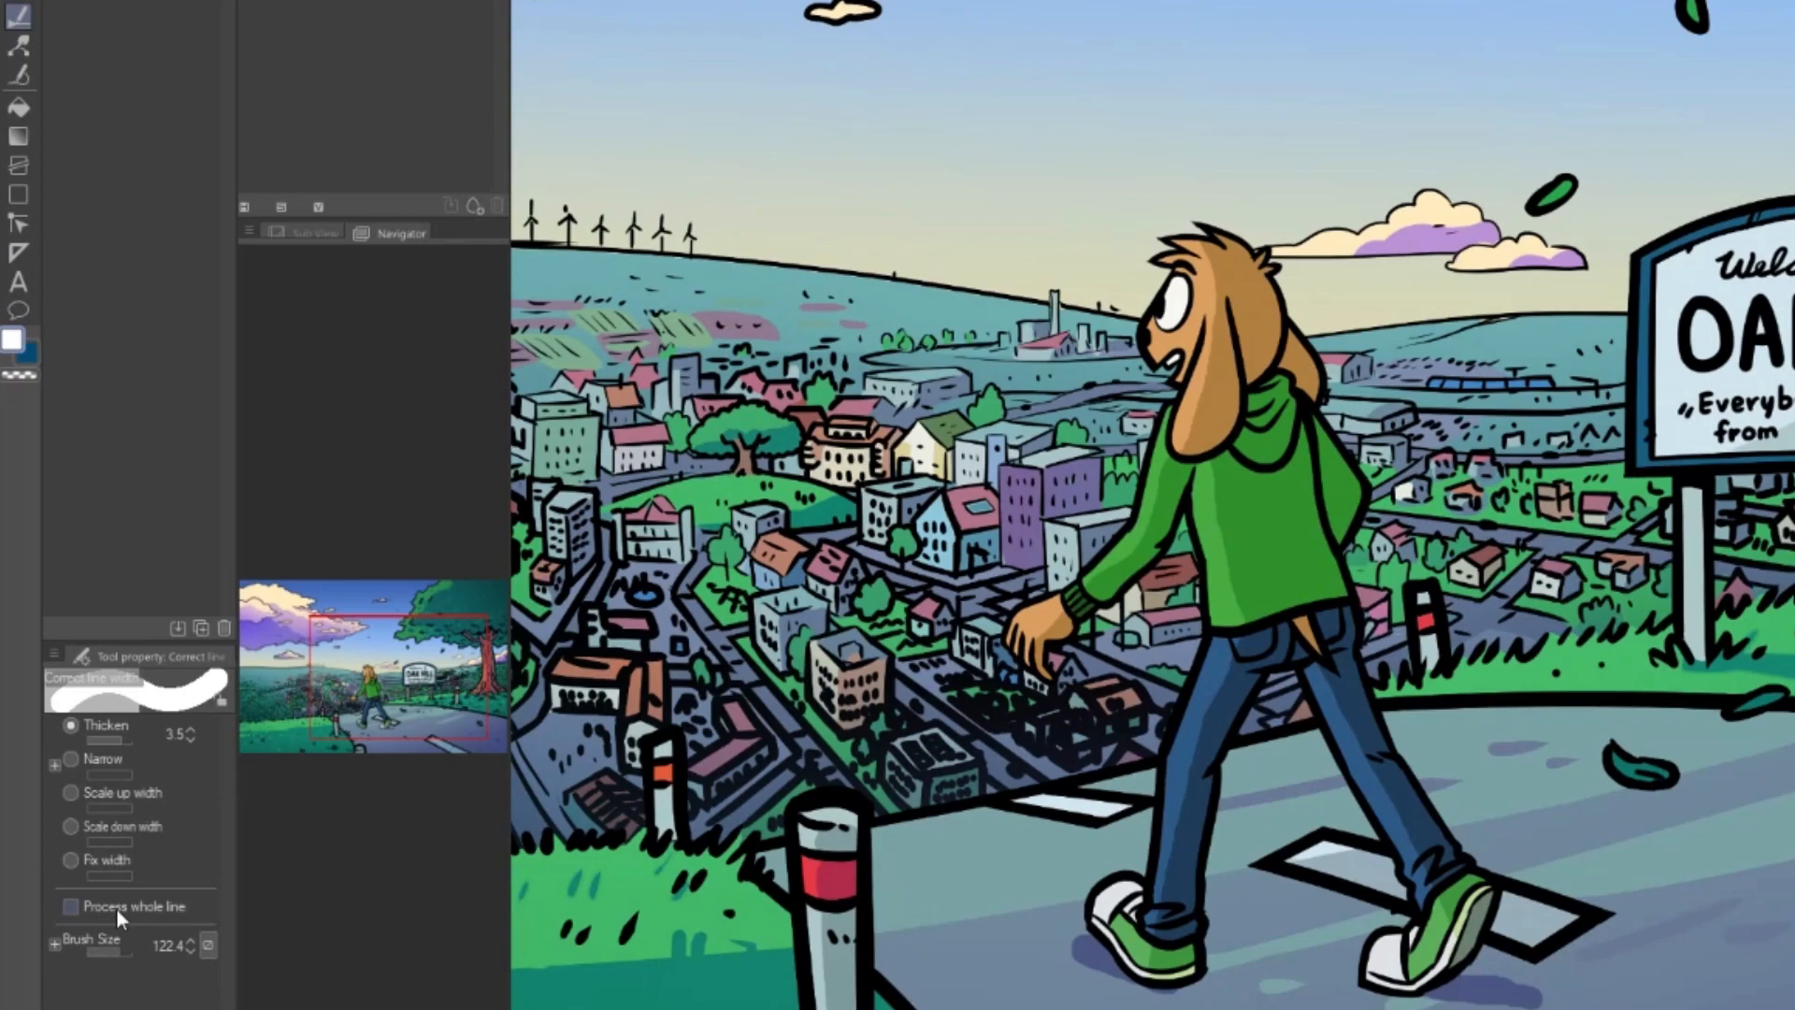
pyautogui.moveTo(1017, 512); pyautogui.dragTo(749, 786)
pyautogui.moveTo(846, 519); pyautogui.dragTo(783, 783)
pyautogui.moveTo(784, 783); pyautogui.dragTo(1026, 771)
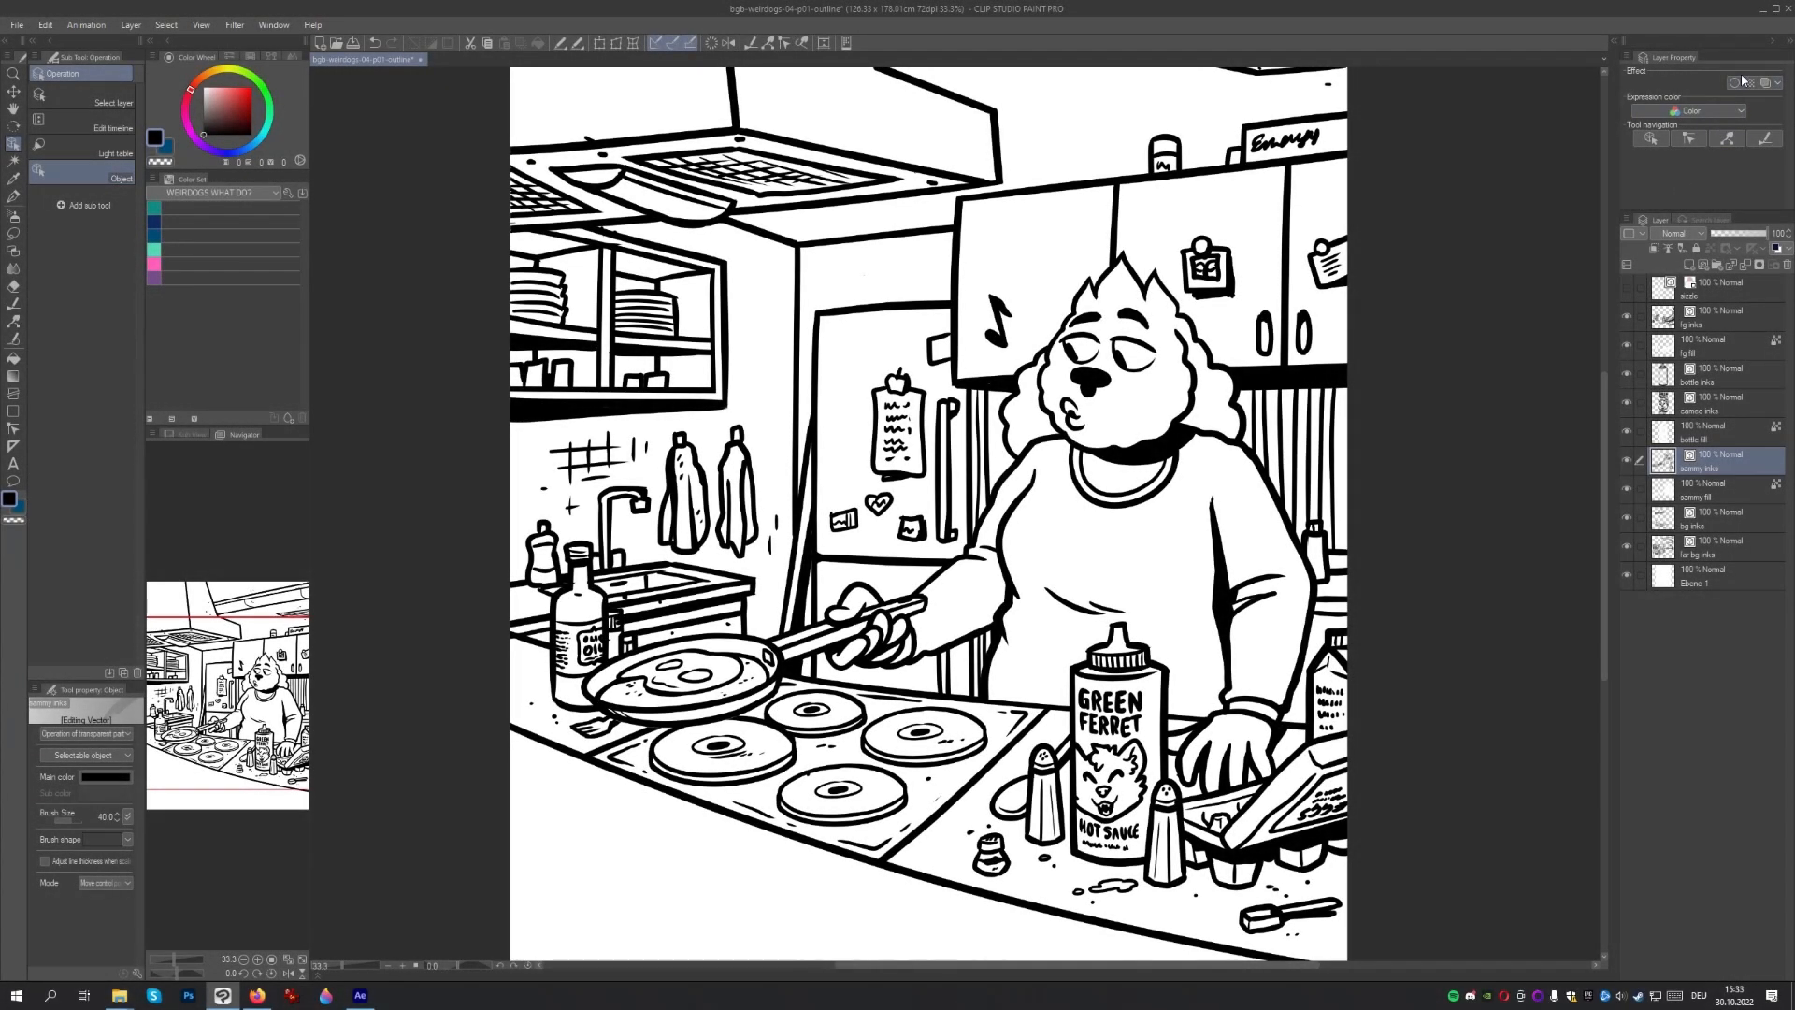
# - Apply a border effect to the sammy inks layer in the kitchen drawing
pyautogui.click(1736, 83)
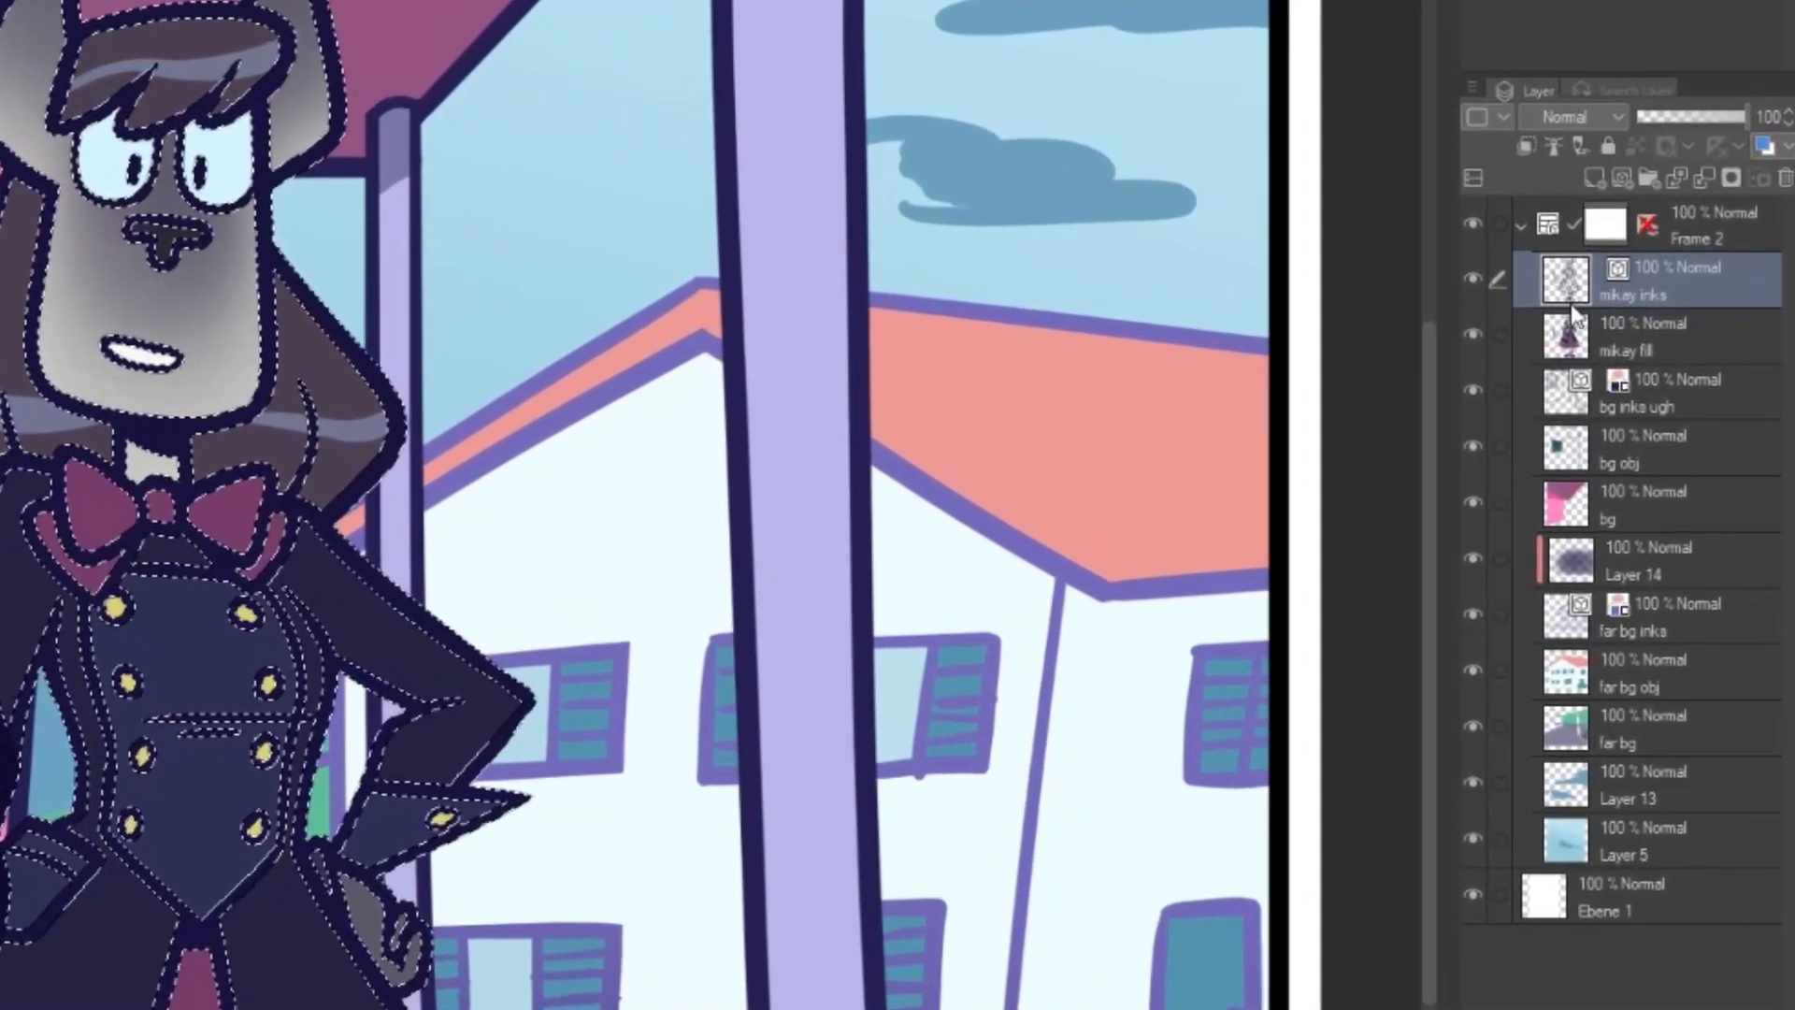
# - Create a selection from the mikay inks layer and add the mikay fill layer's area to it
pyautogui.rightClick(1658, 286)
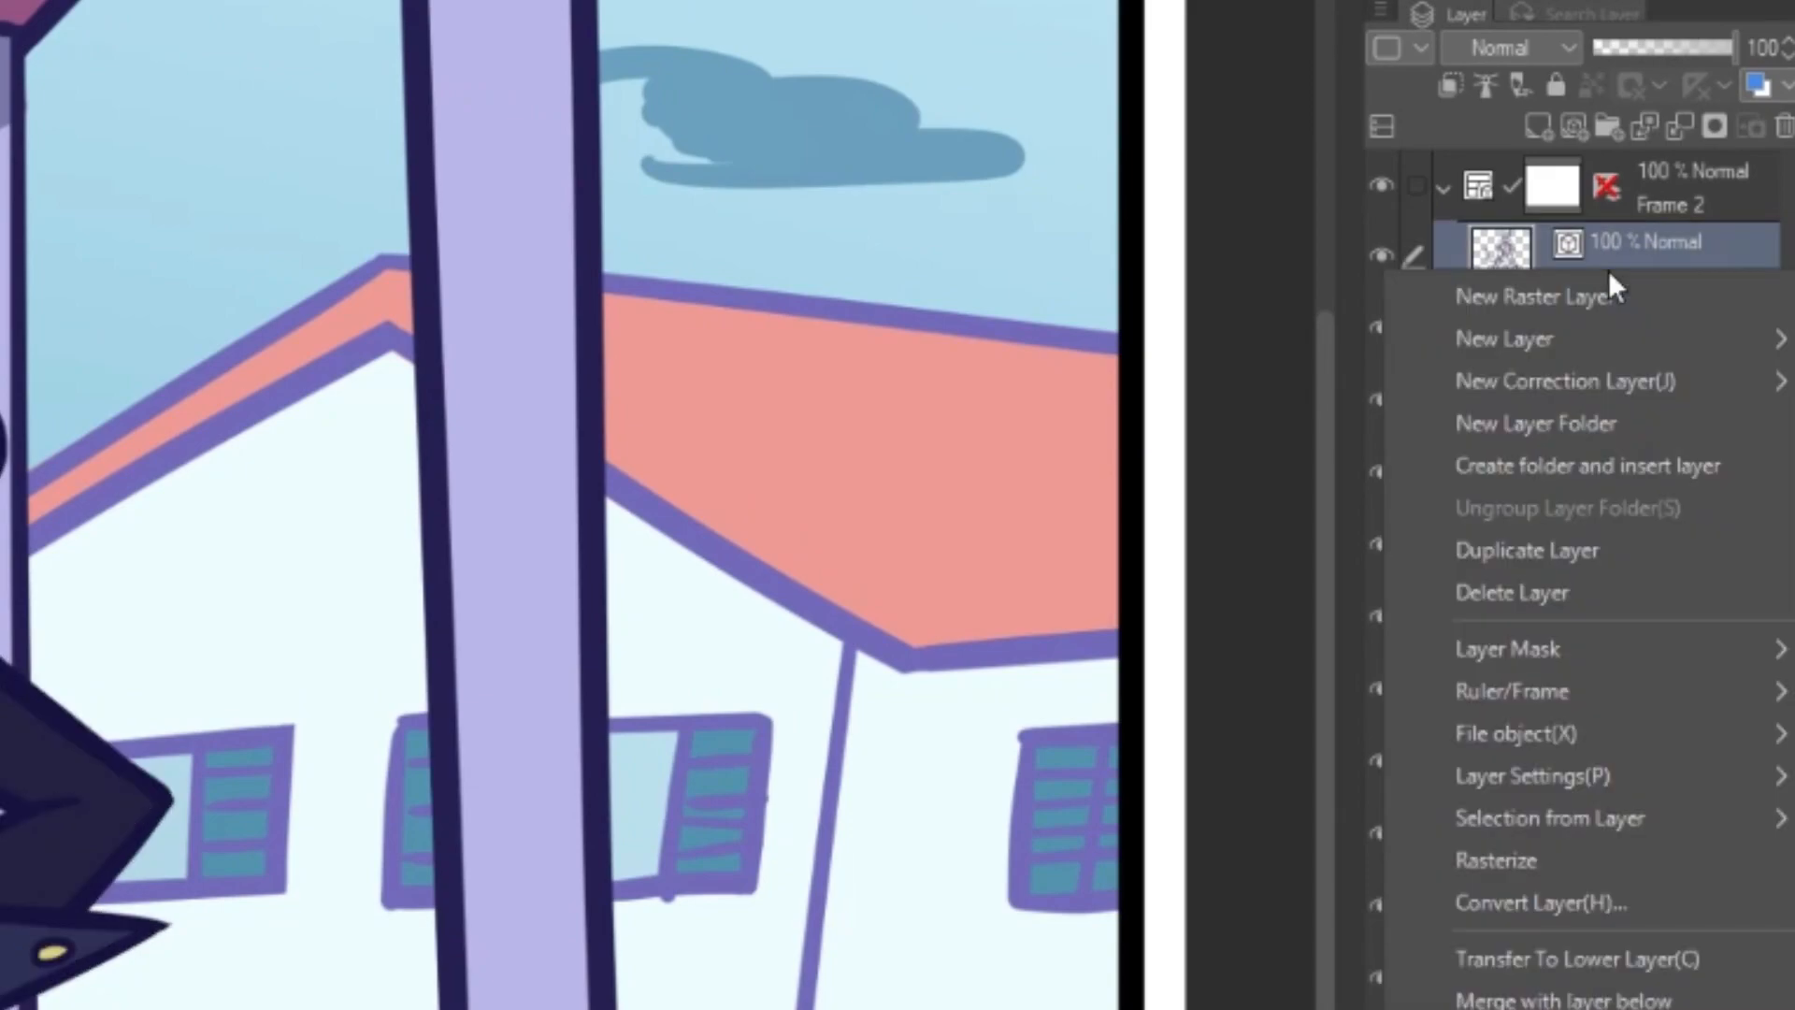
pyautogui.moveTo(1596, 822)
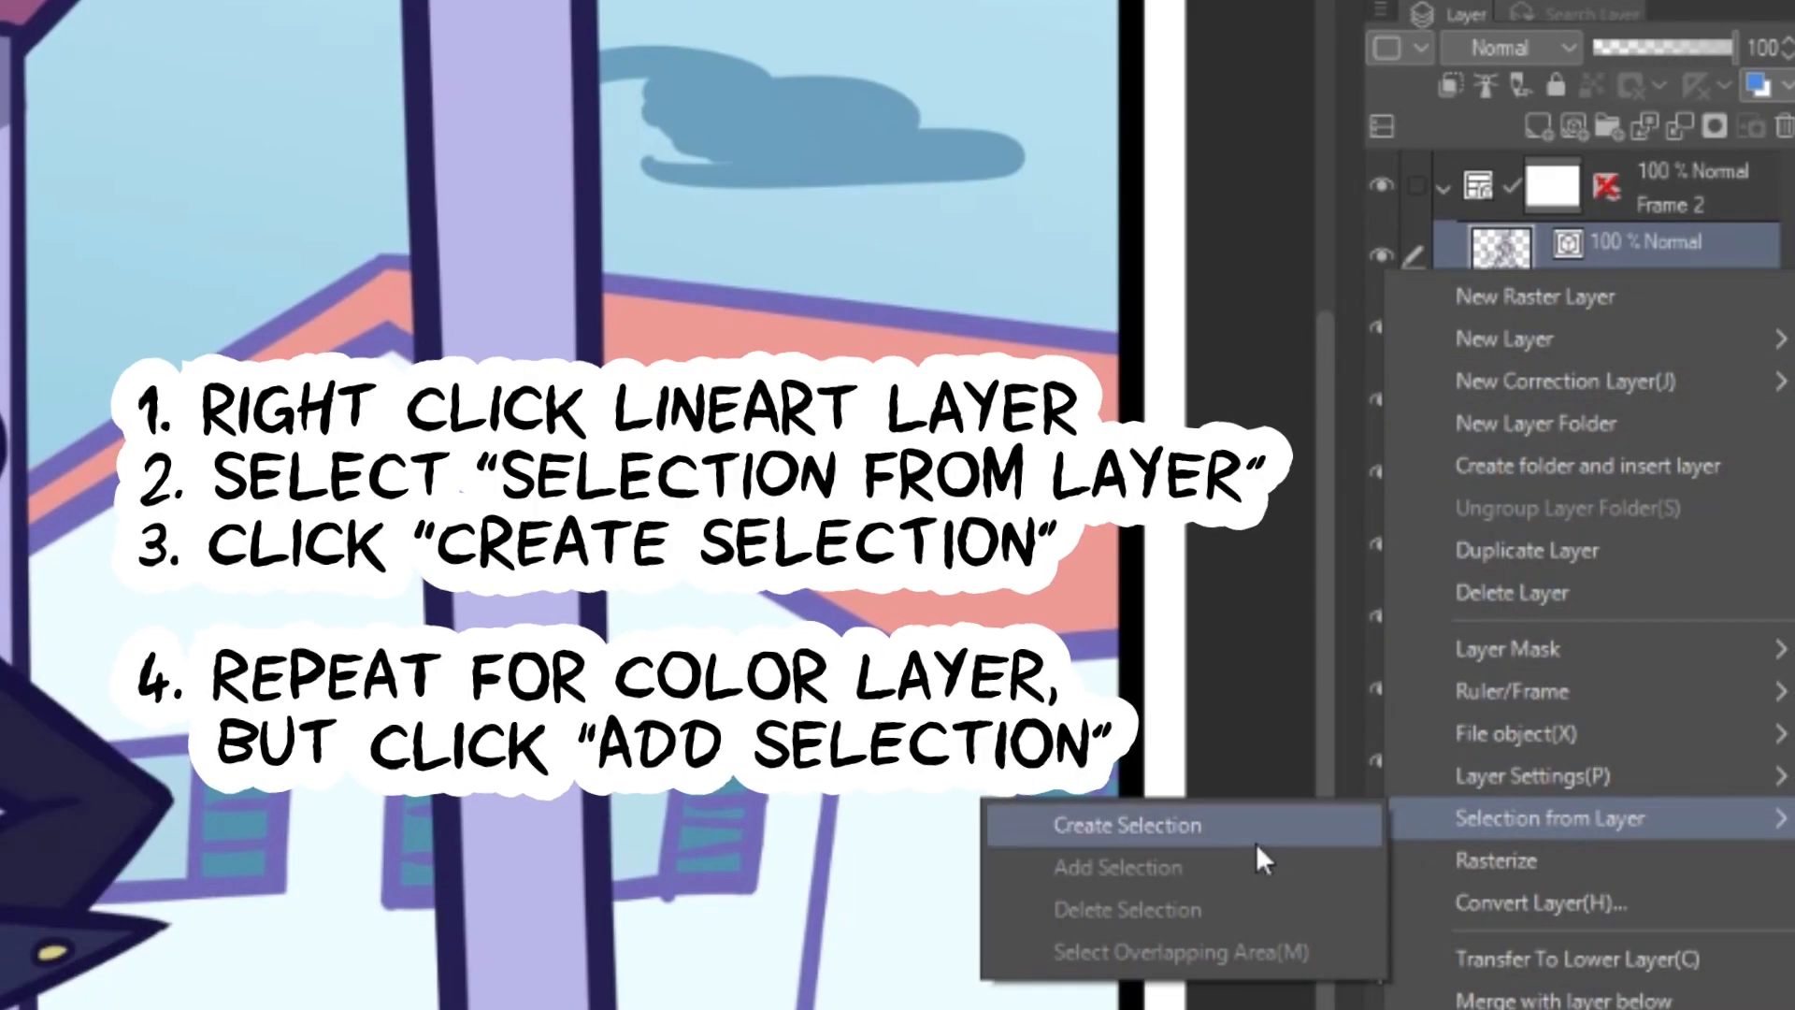
pyautogui.click(1253, 839)
pyautogui.rightClick(1623, 324)
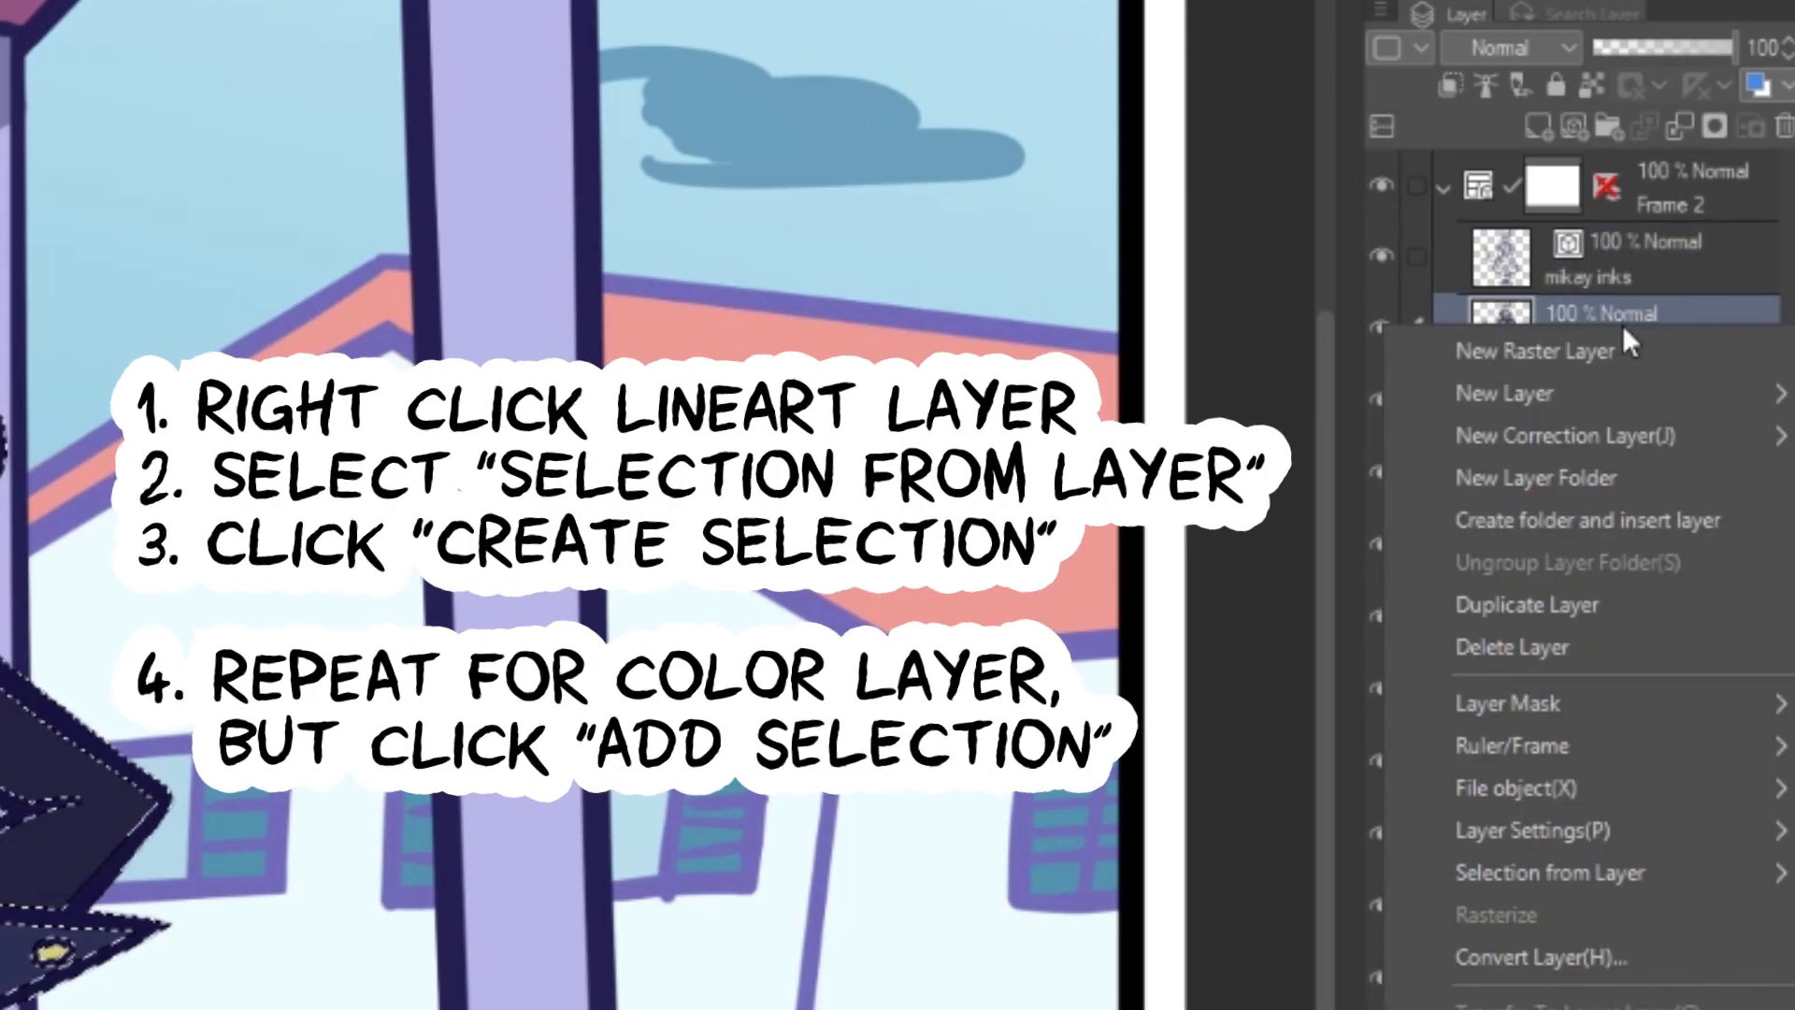
pyautogui.moveTo(1533, 862)
pyautogui.click(1207, 914)
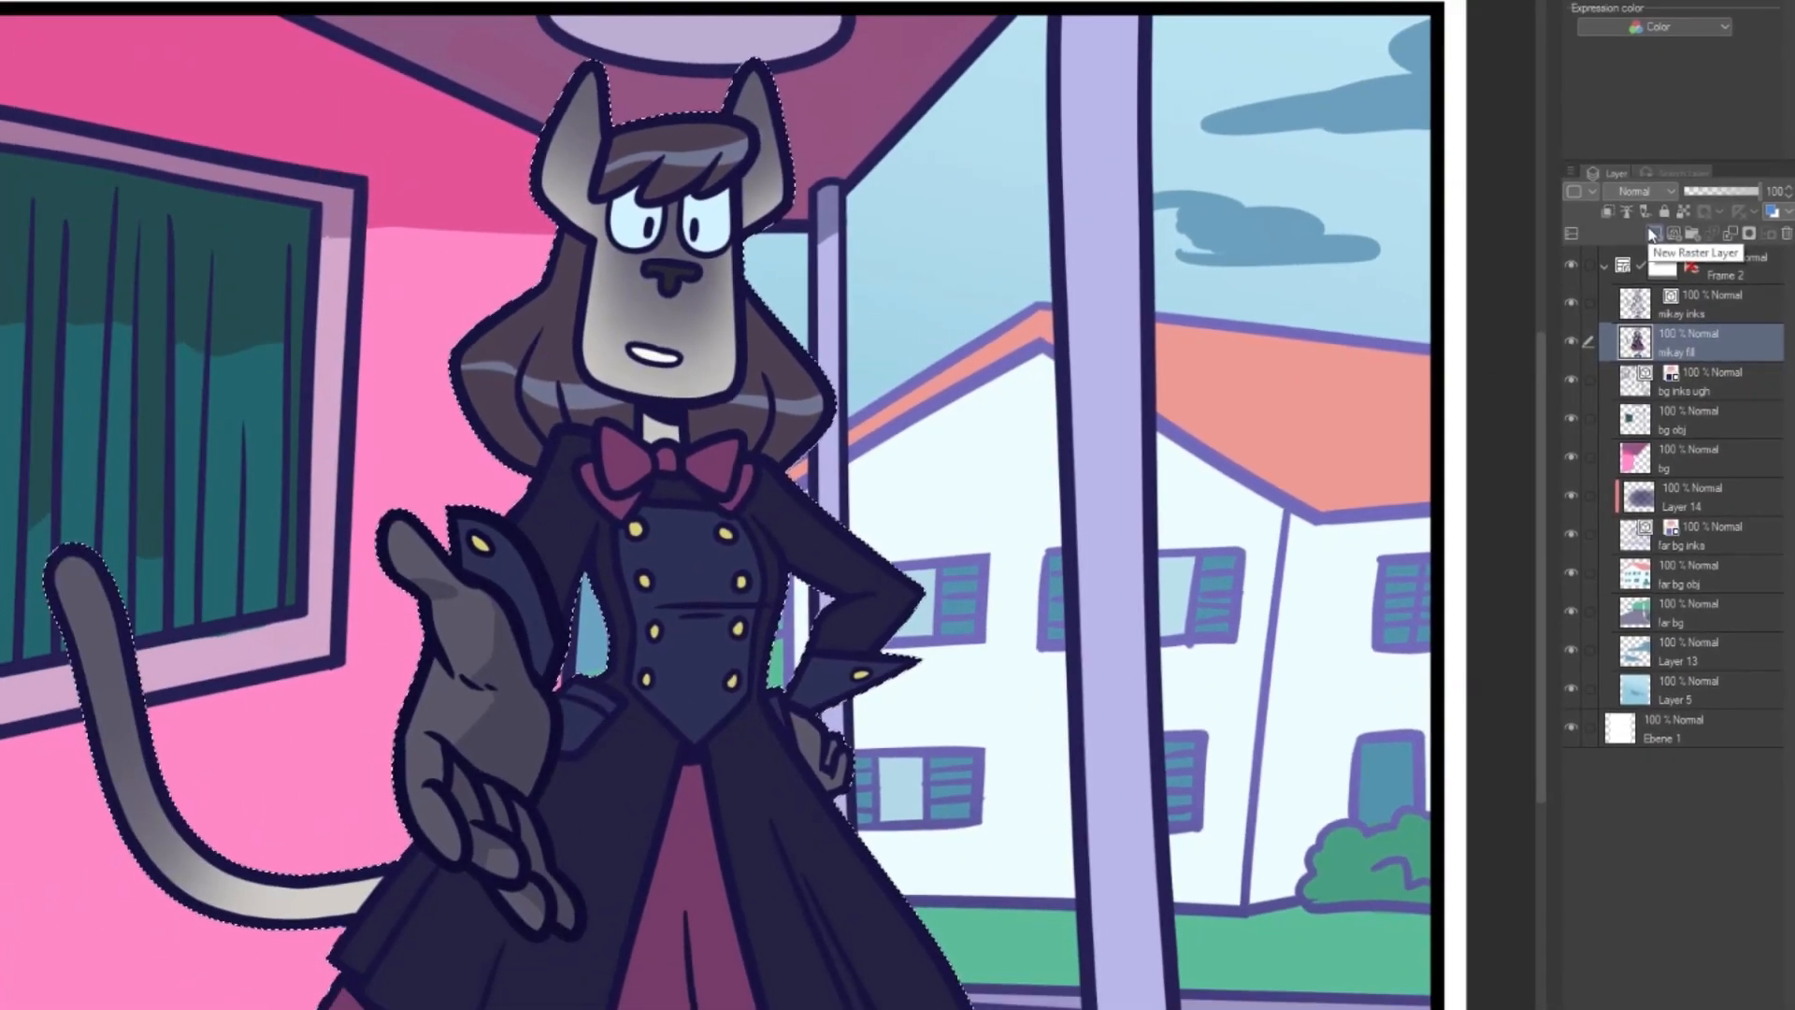
# - Fill the character selection with white on a new raster layer behind the figure and thicken its border effect
pyautogui.click(1539, 126)
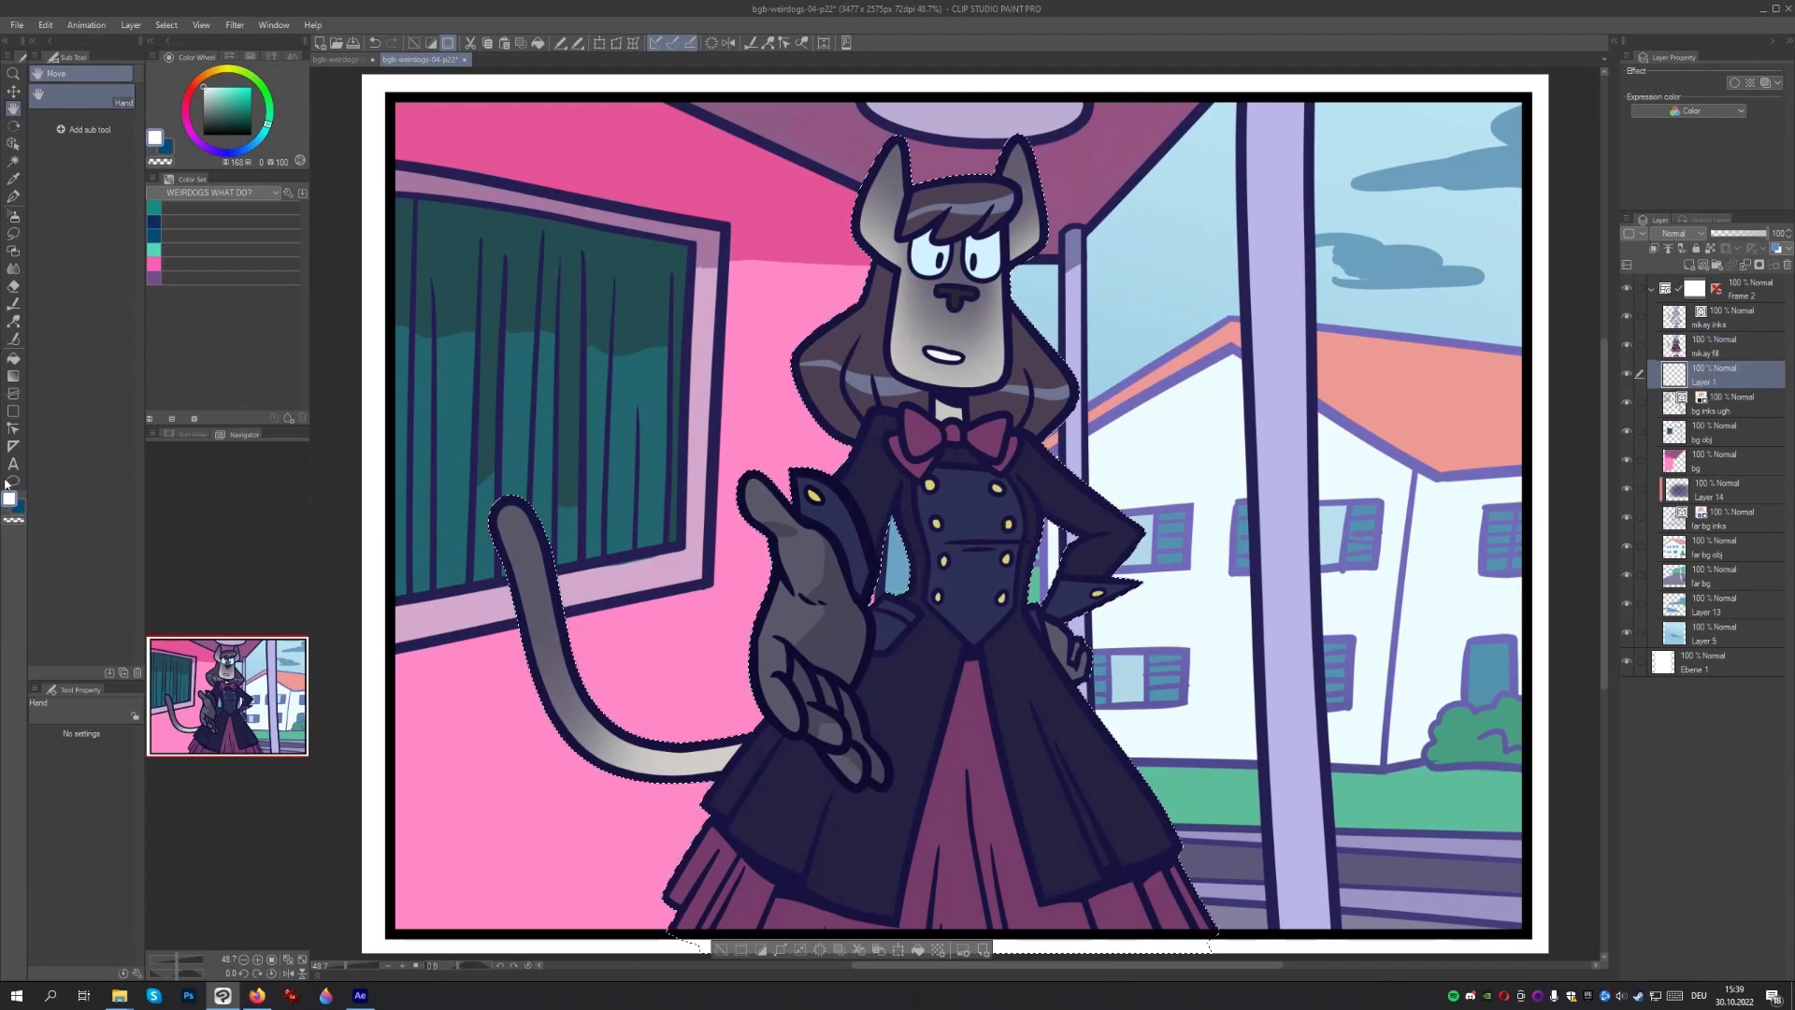
pyautogui.click(13, 412)
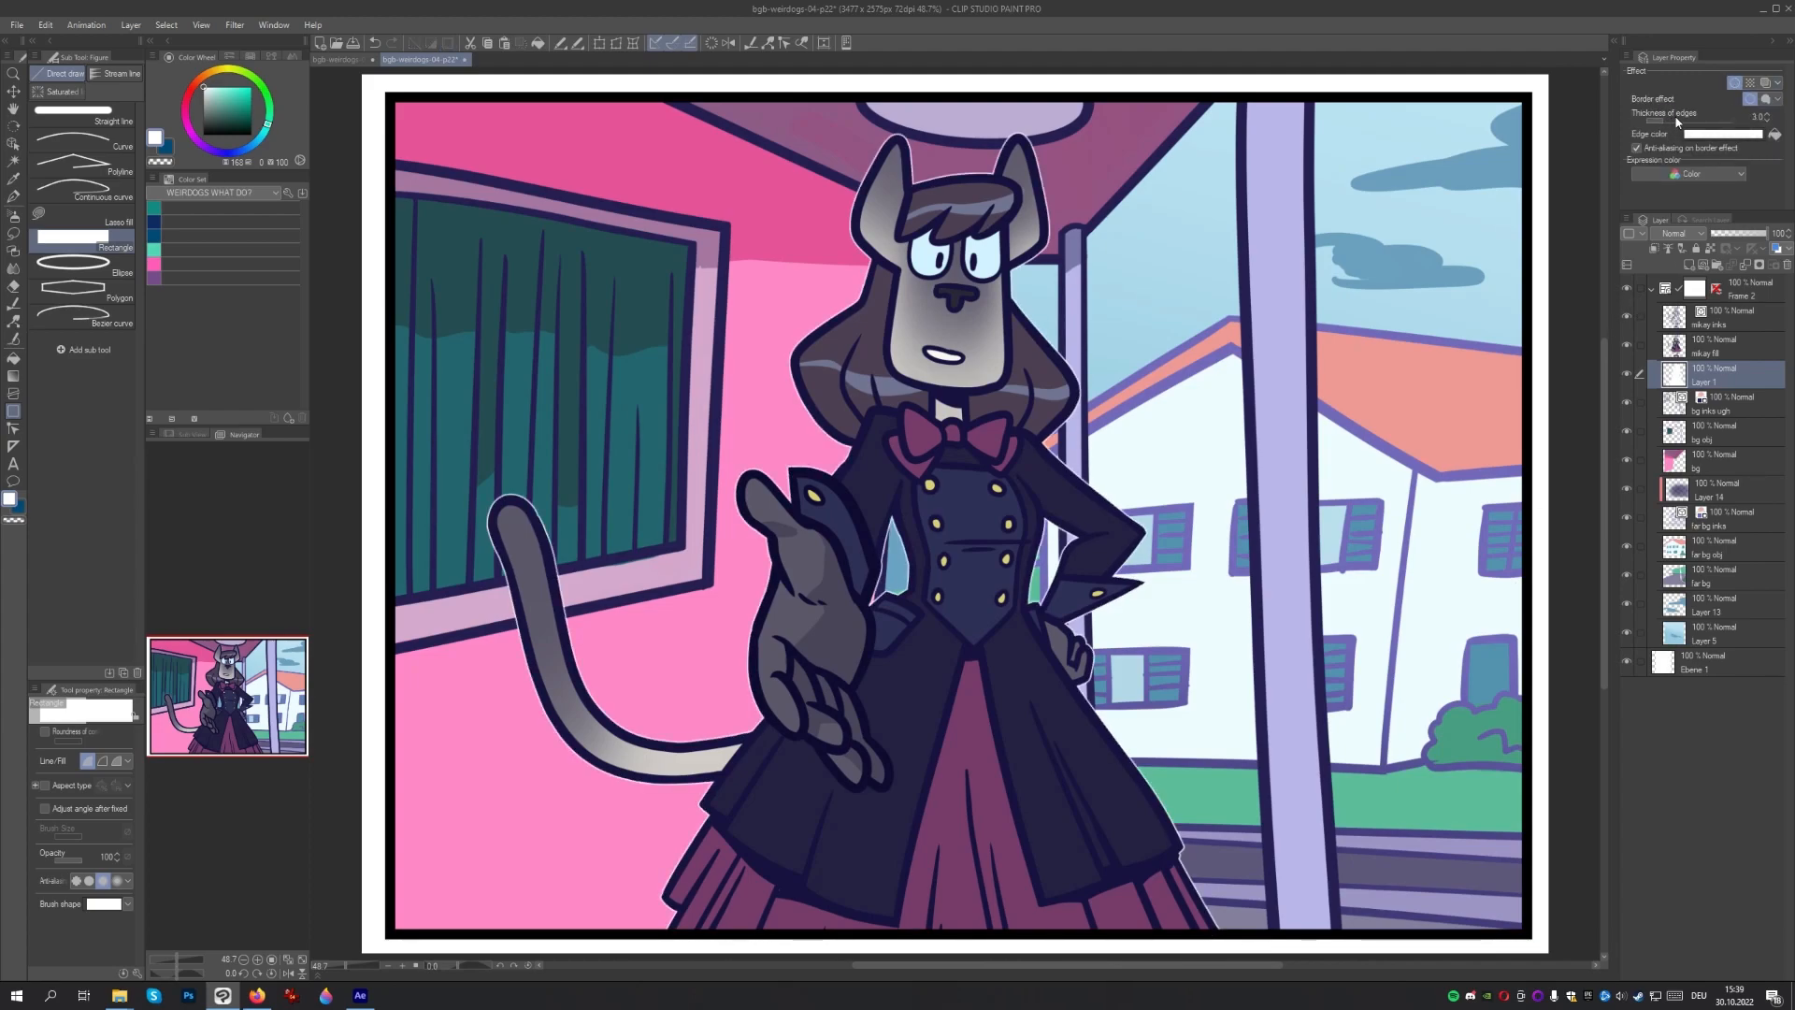
pyautogui.moveTo(1698, 125); pyautogui.dragTo(1713, 124)
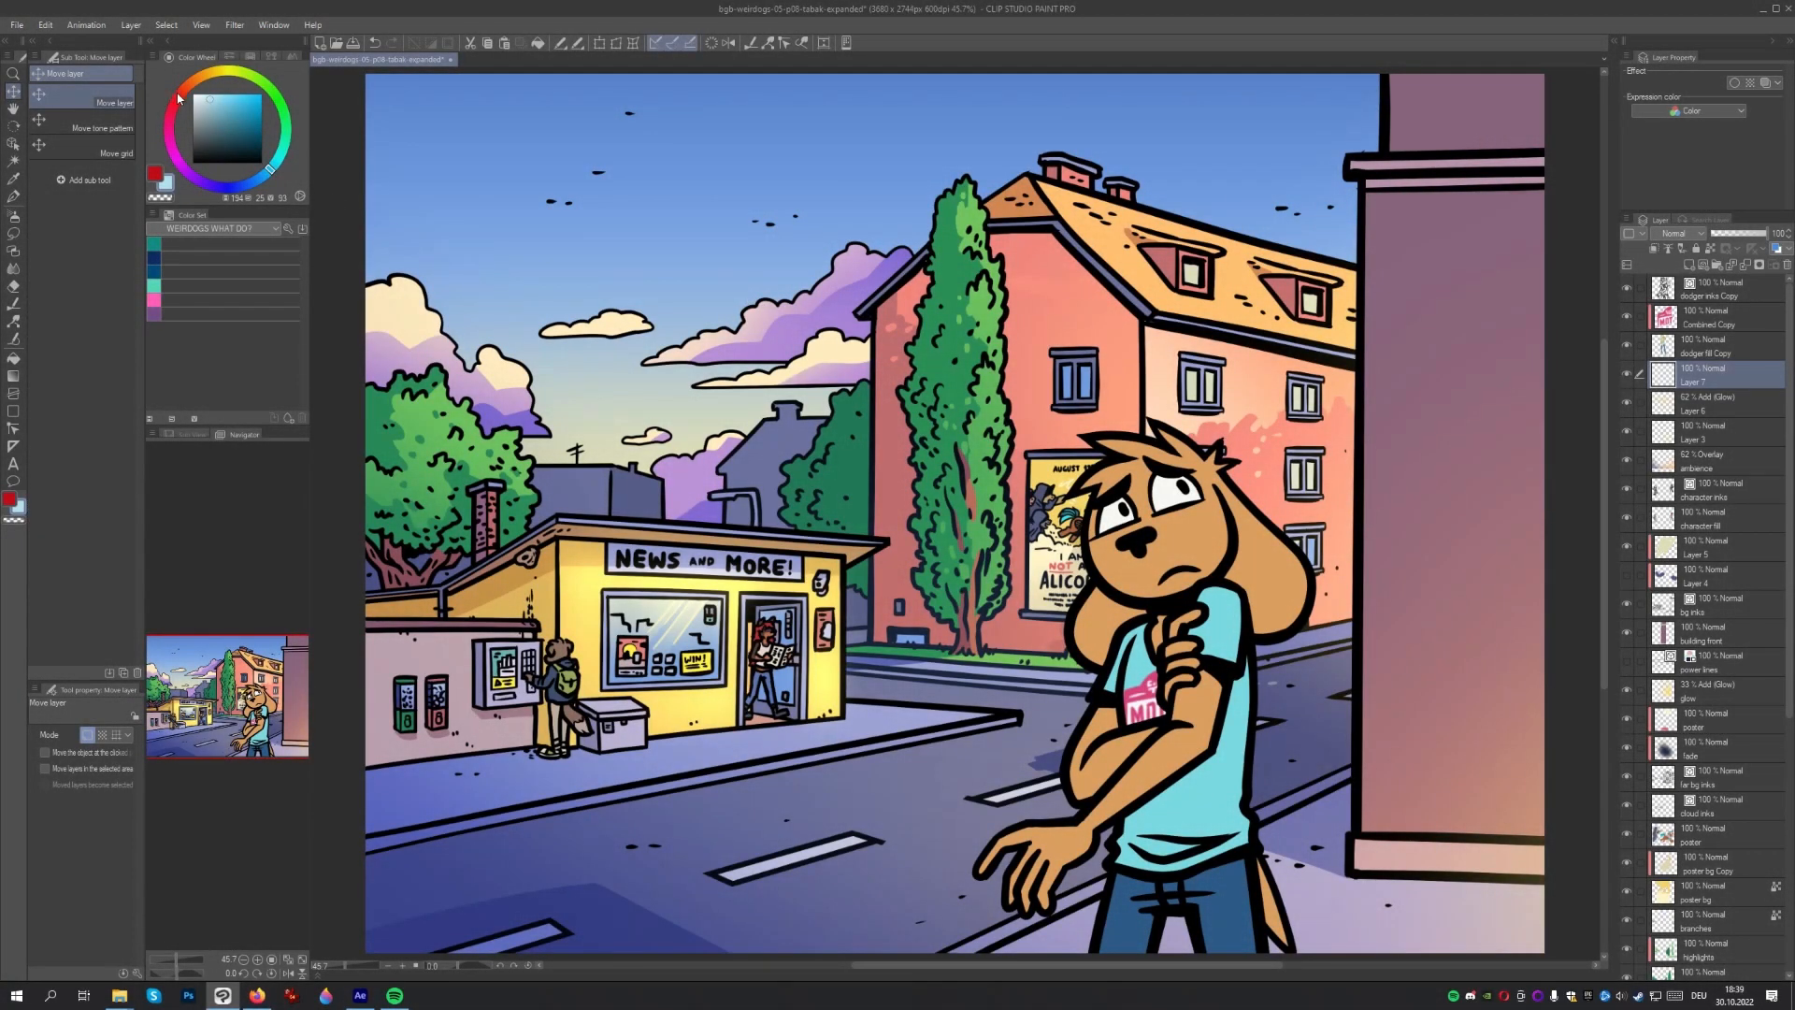
# - Pick a muted orange and cover the whole canvas on Layer 7 with a filled rectangle behind the main character
pyautogui.moveTo(178, 96); pyautogui.dragTo(230, 111)
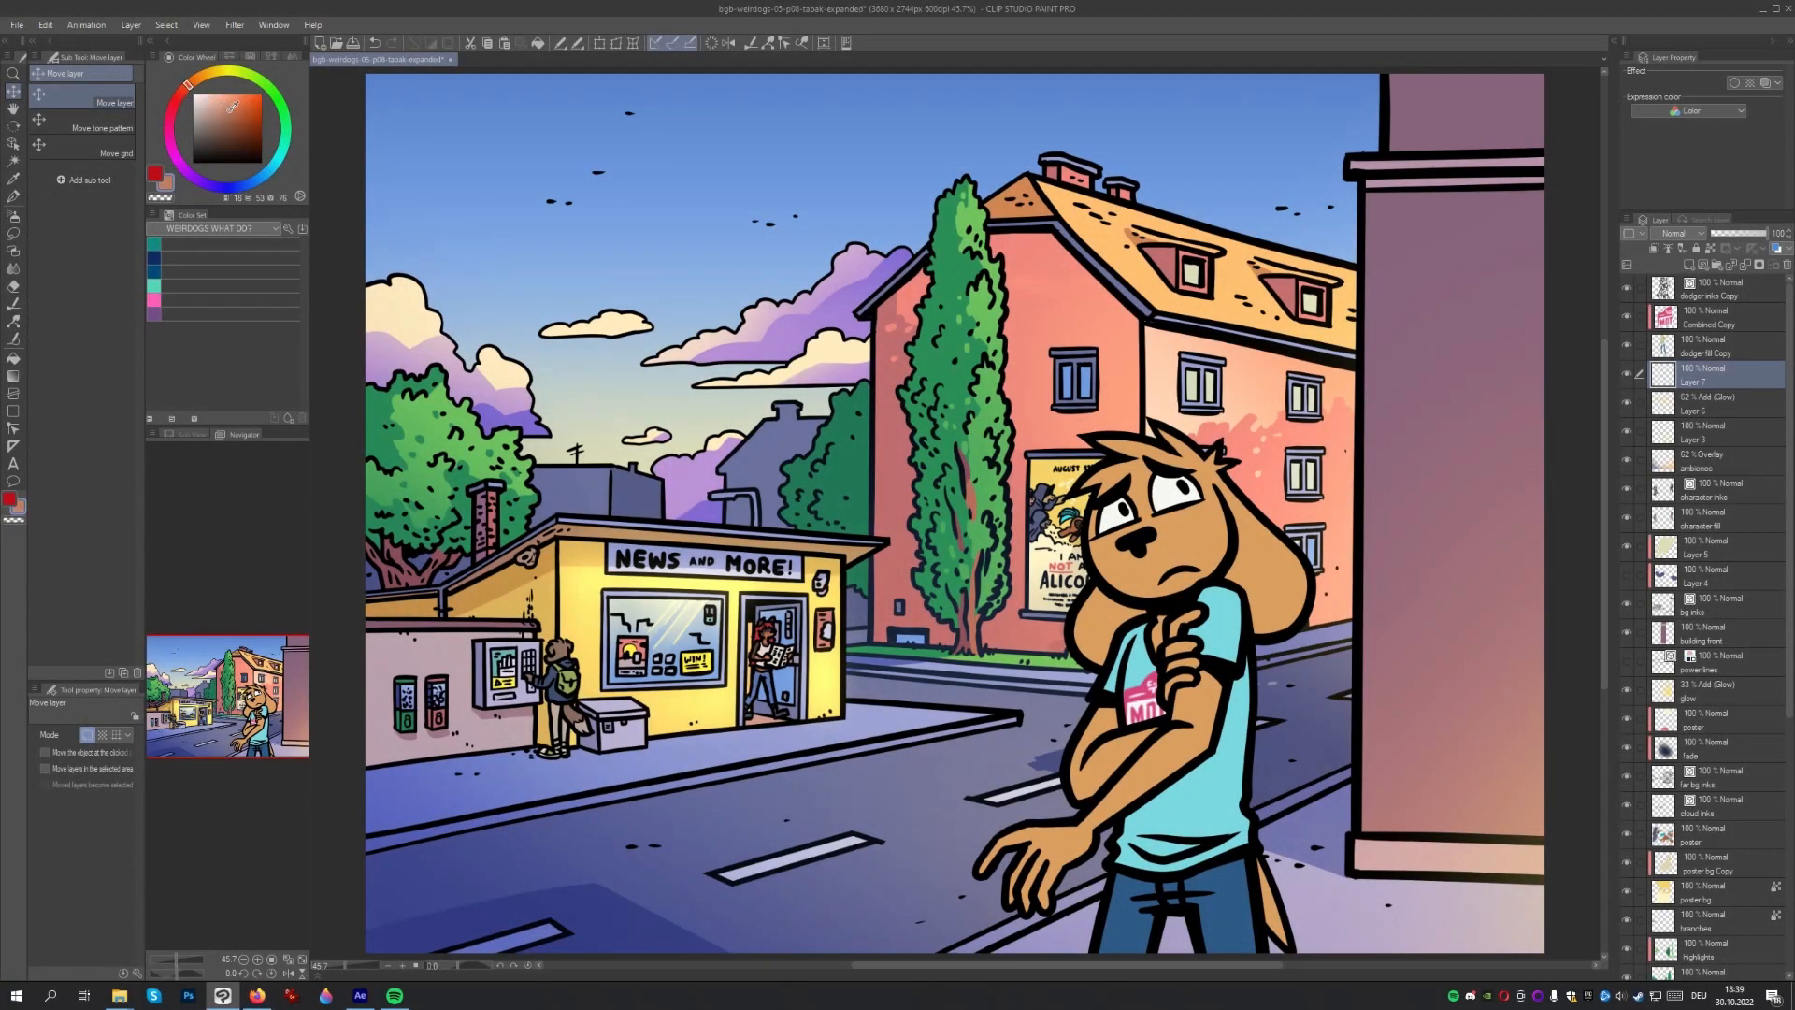
pyautogui.click(13, 411)
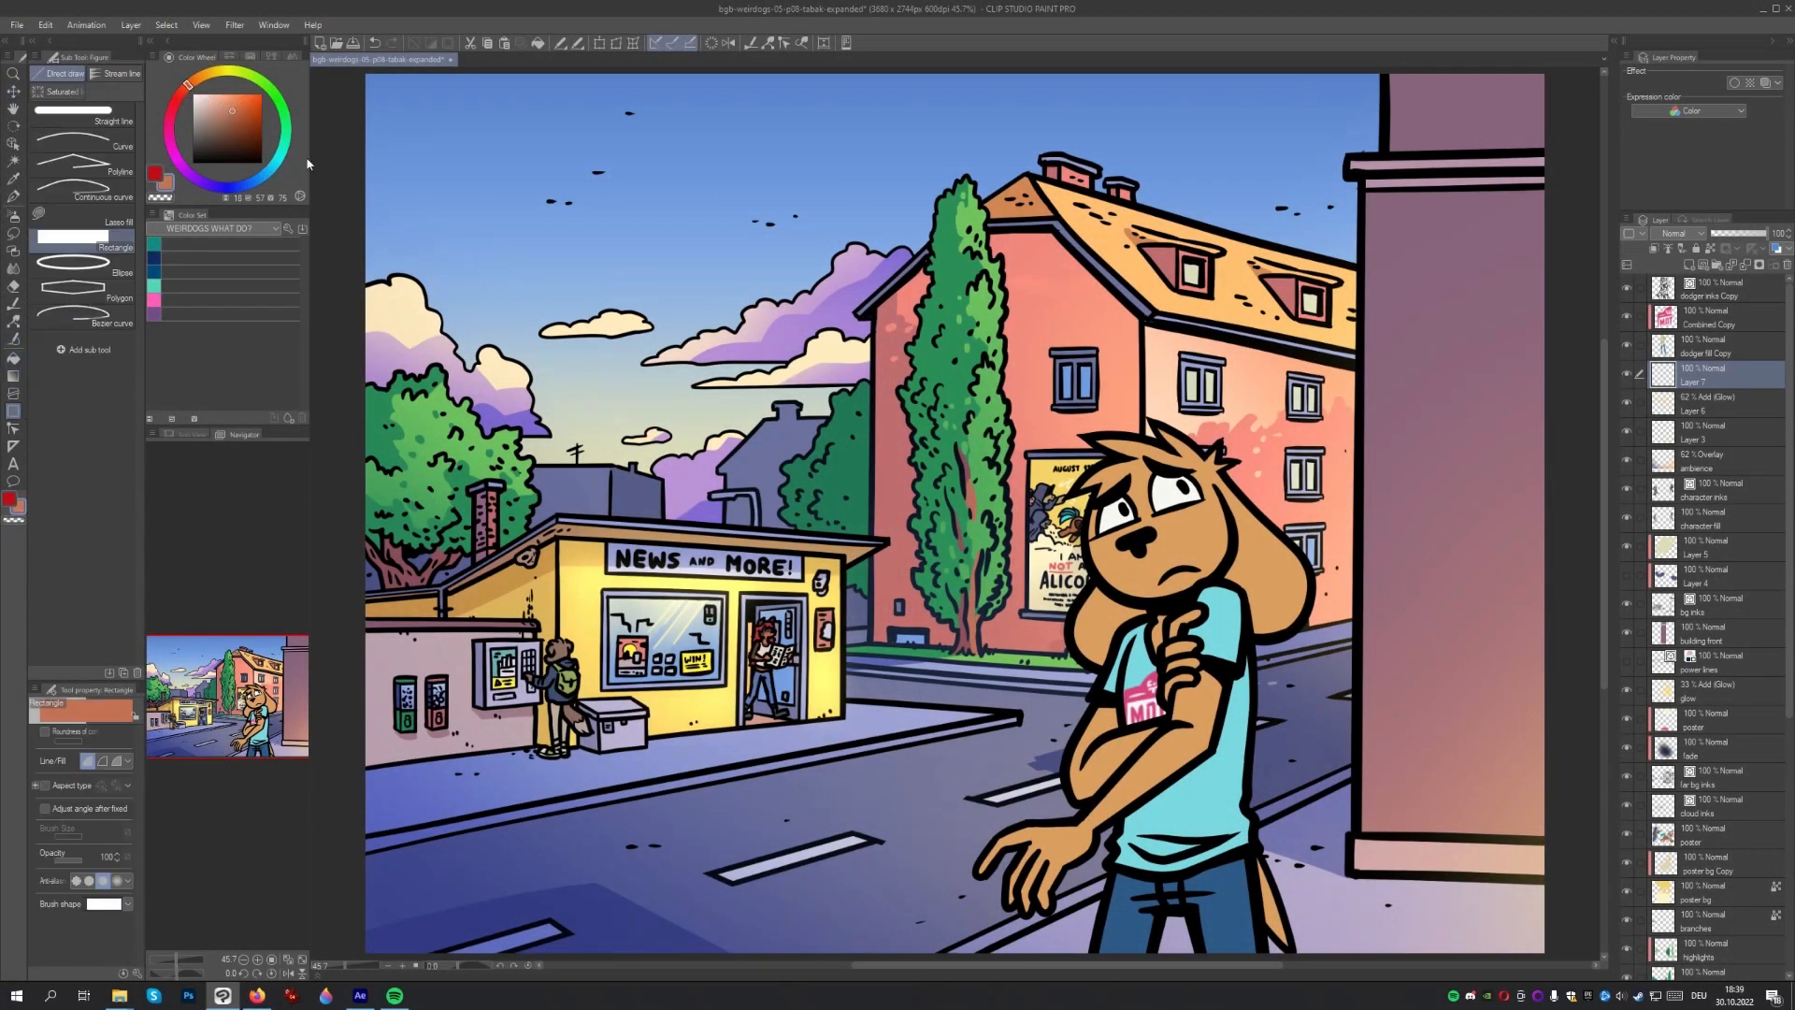
pyautogui.moveTo(351, 72); pyautogui.dragTo(1433, 933)
pyautogui.moveTo(1106, 723); pyautogui.dragTo(1295, 769)
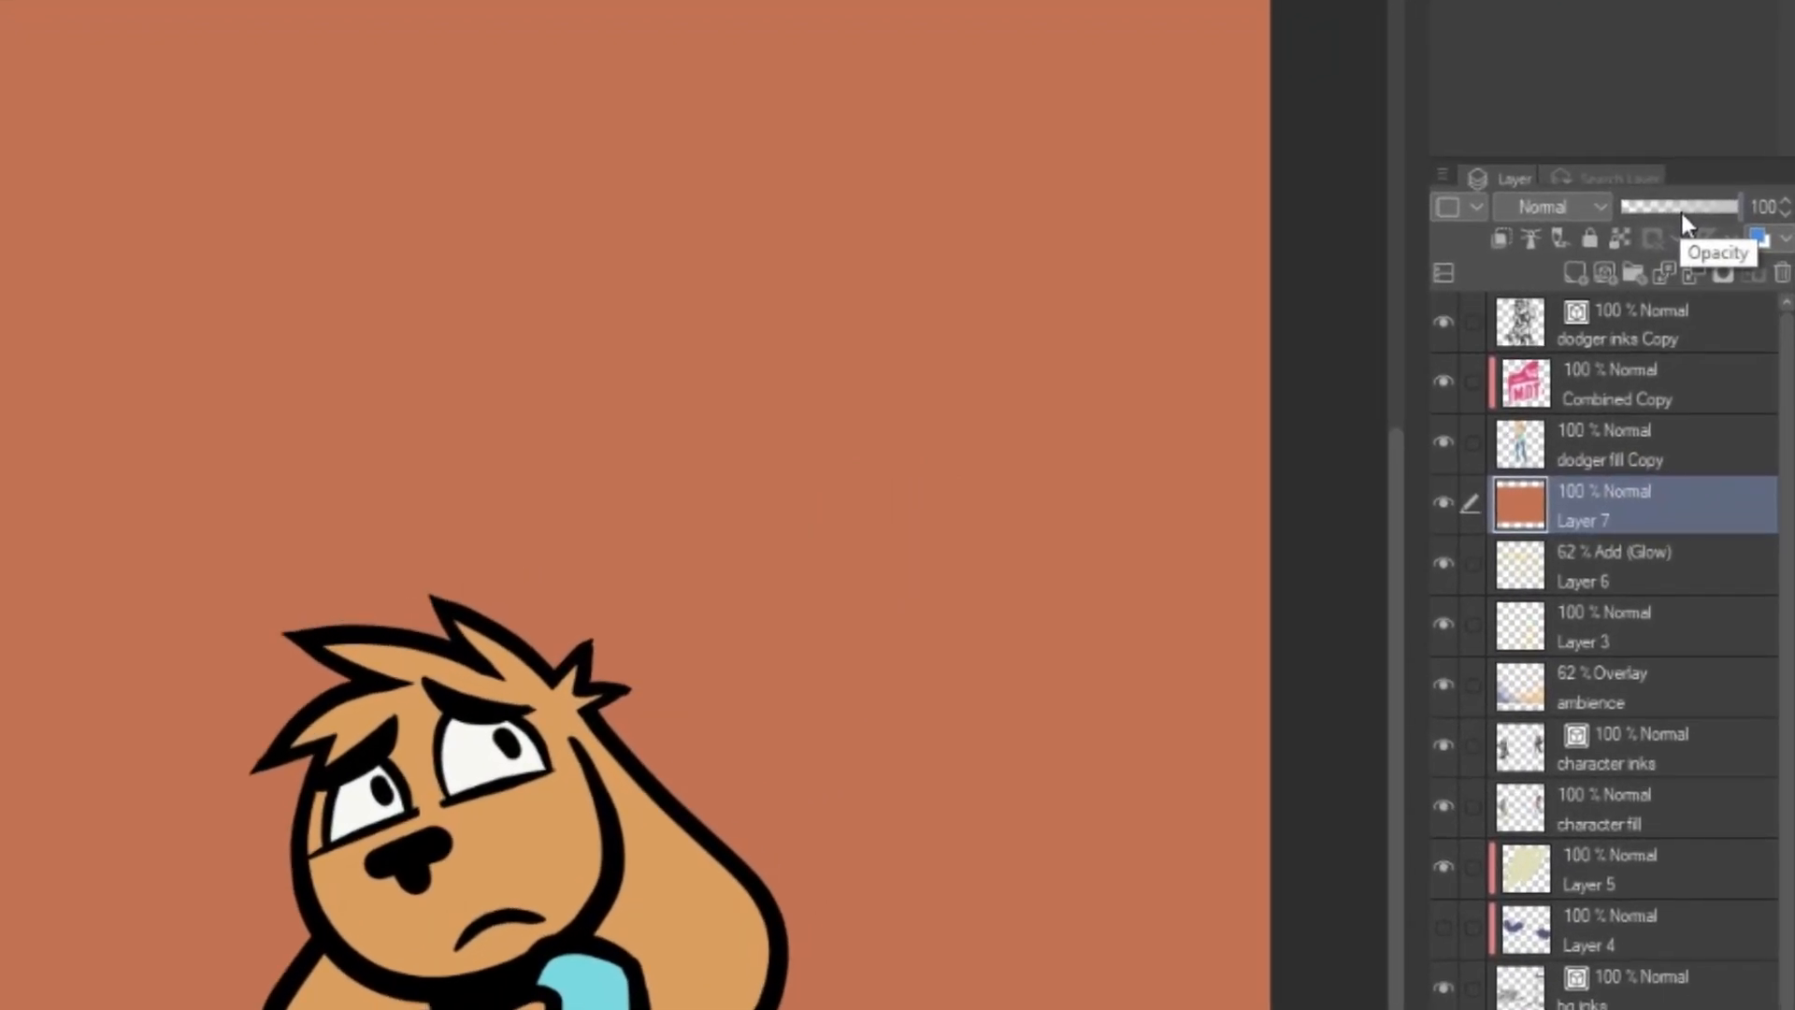
# - Lower the orange layer's opacity to 42% and try the Add (Glow) blending mode
pyautogui.click(1736, 237)
pyautogui.click(1584, 209)
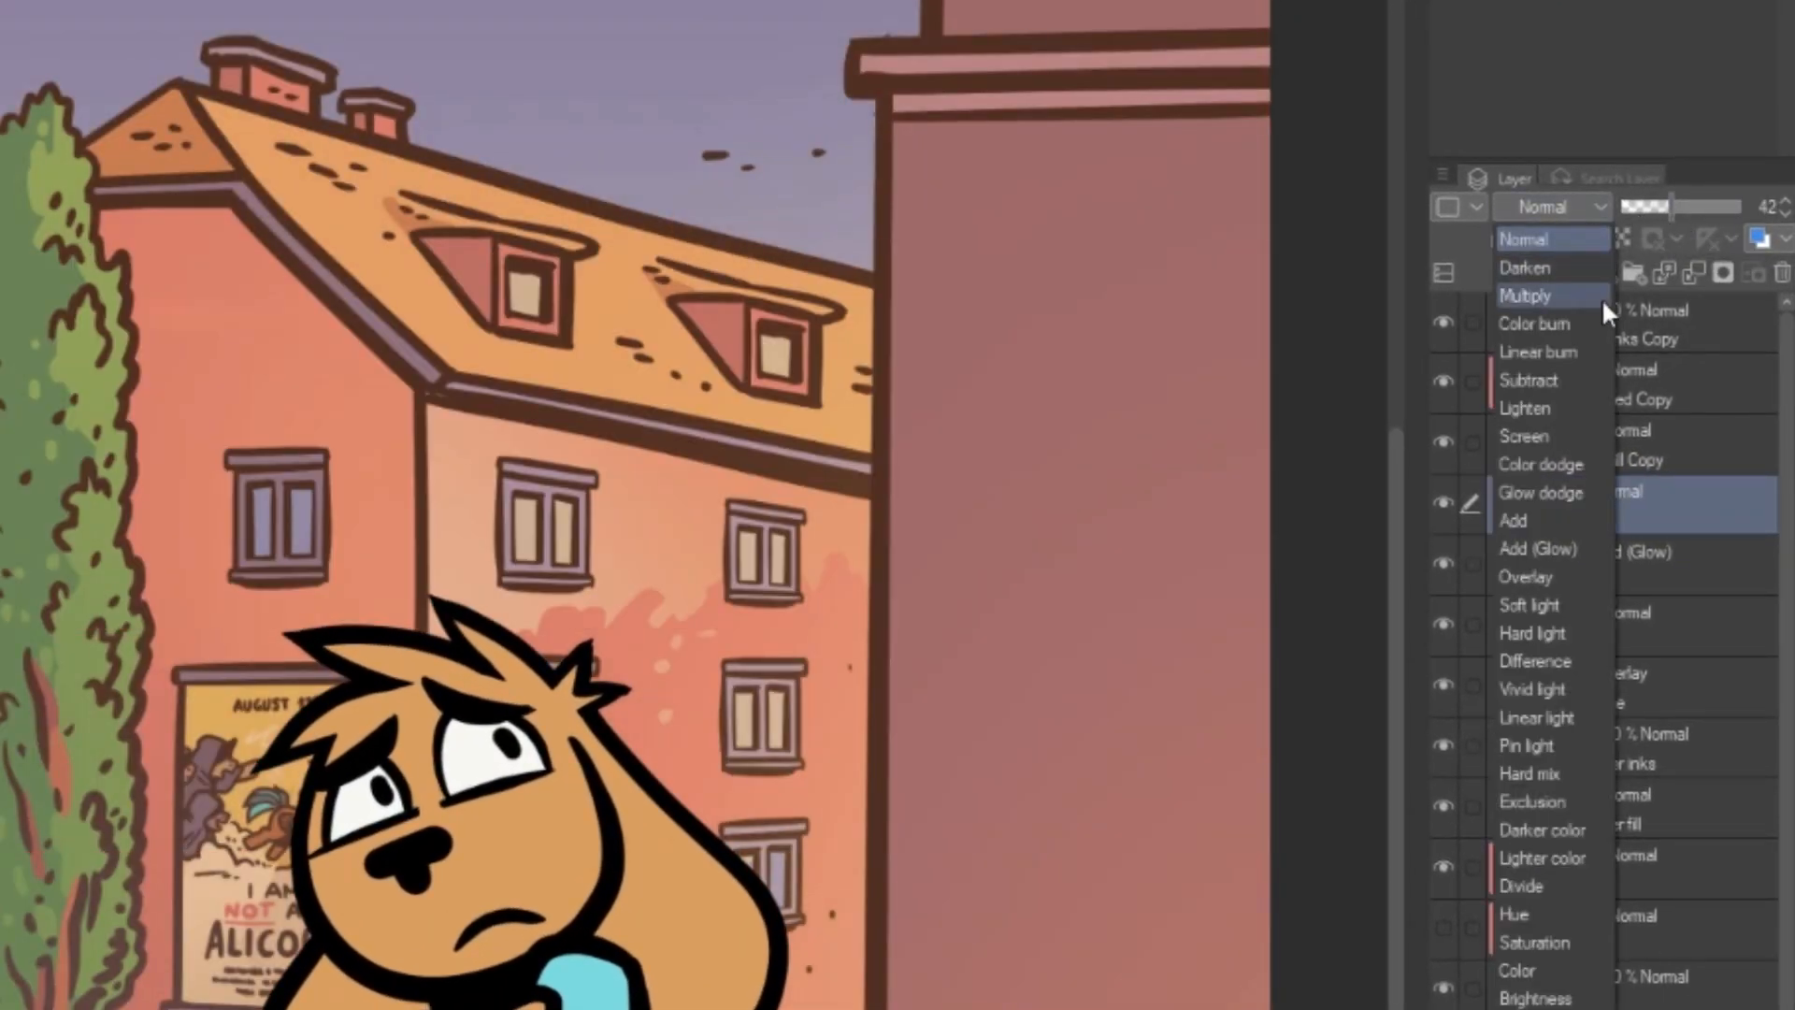
pyautogui.click(1535, 548)
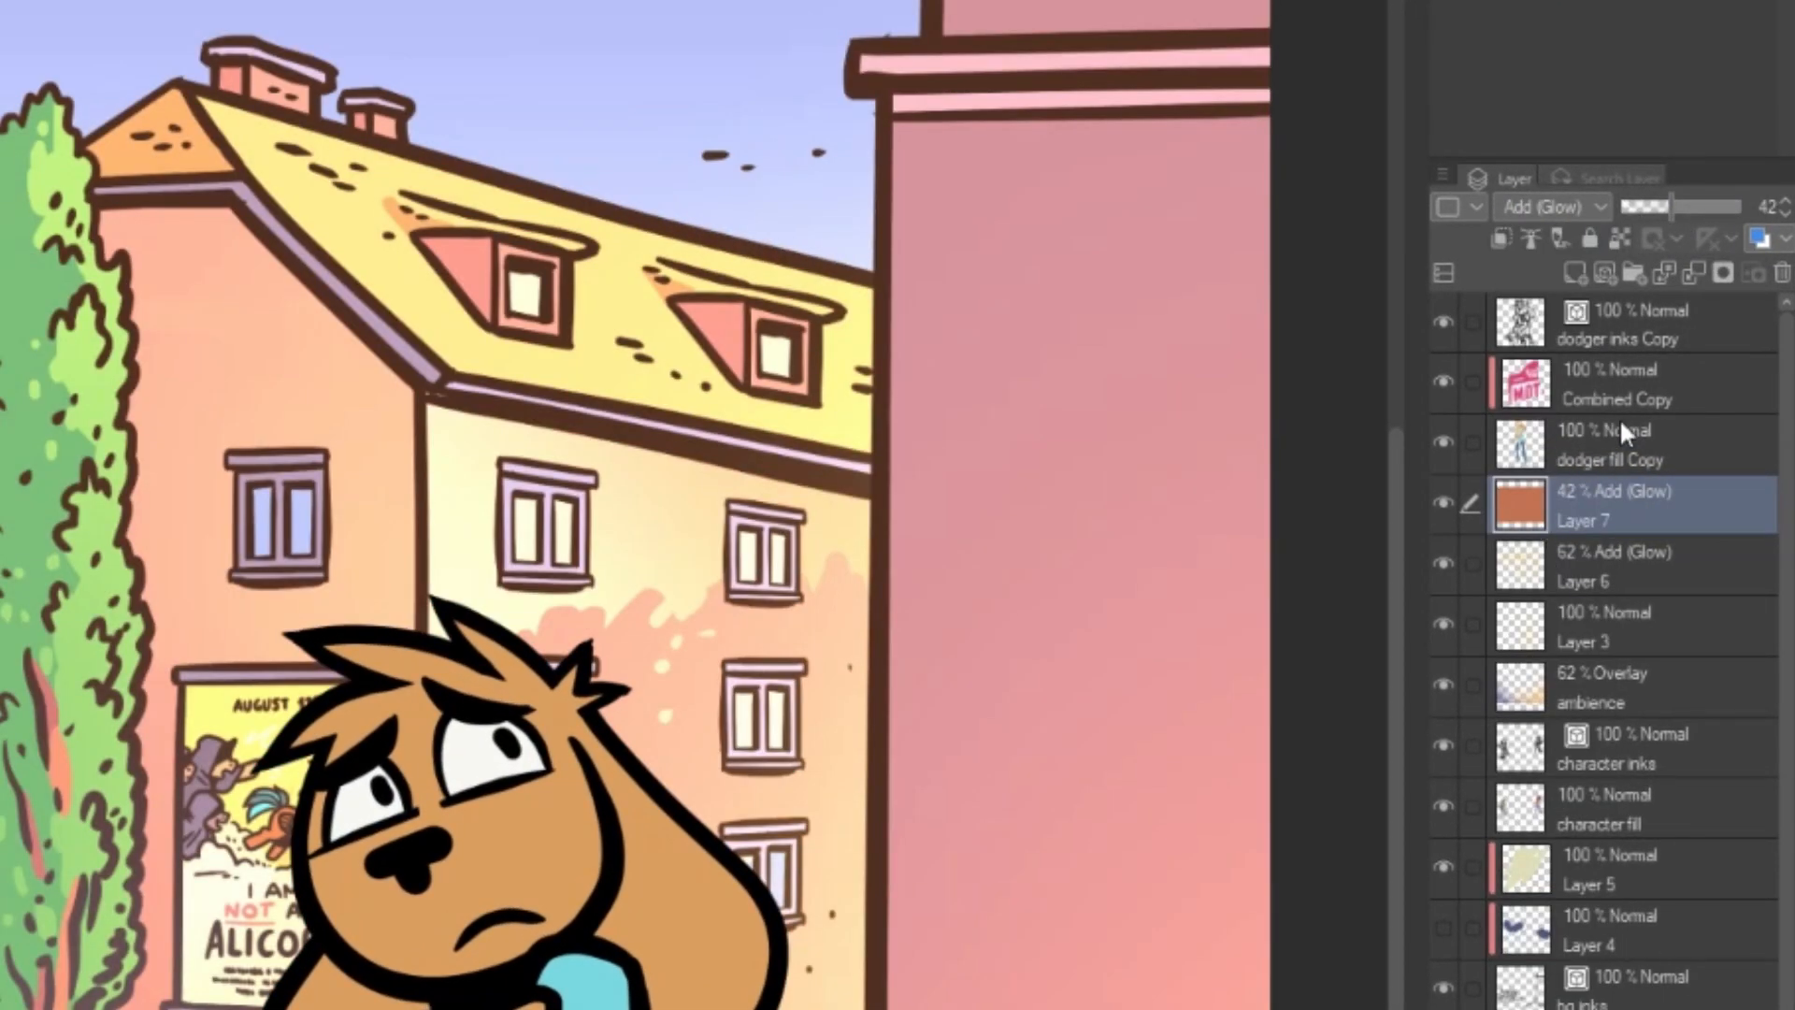
# - Set the orange layer's blending mode to Add and its opacity to about 48%
pyautogui.moveTo(1659, 206); pyautogui.dragTo(1660, 205)
pyautogui.click(1582, 207)
pyautogui.click(1555, 518)
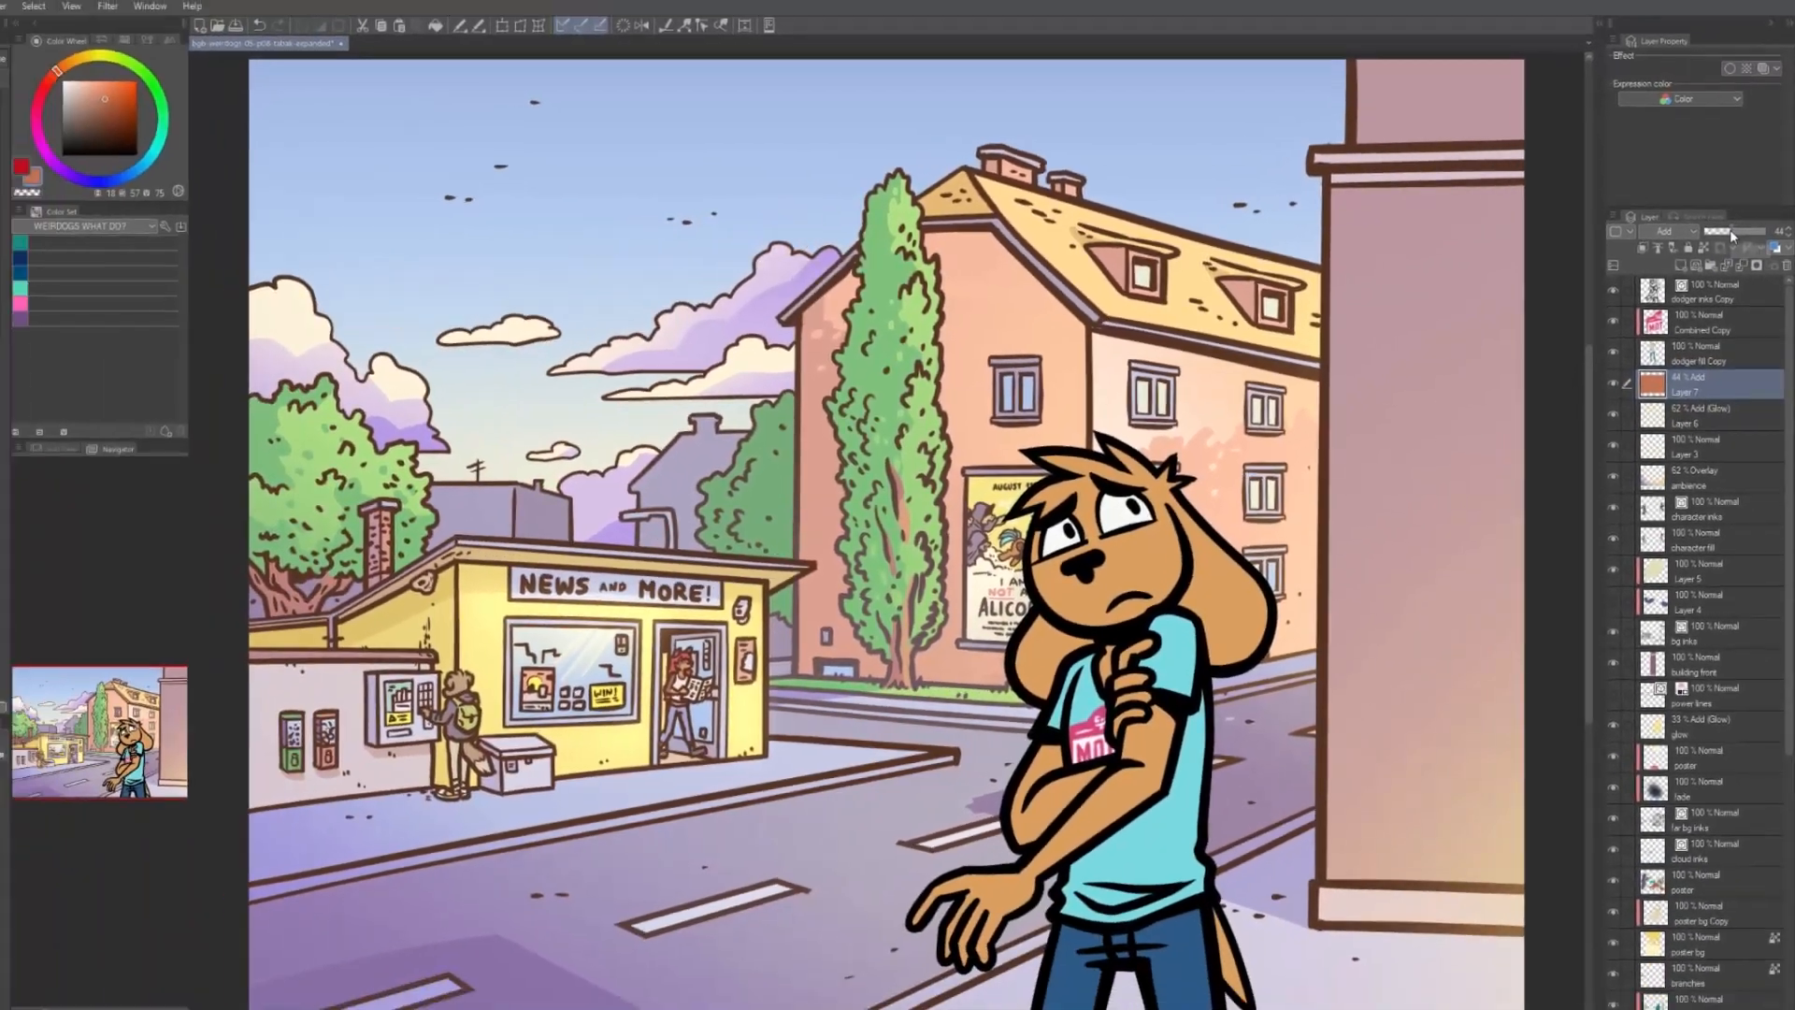
pyautogui.moveTo(1677, 208); pyautogui.dragTo(1681, 208)
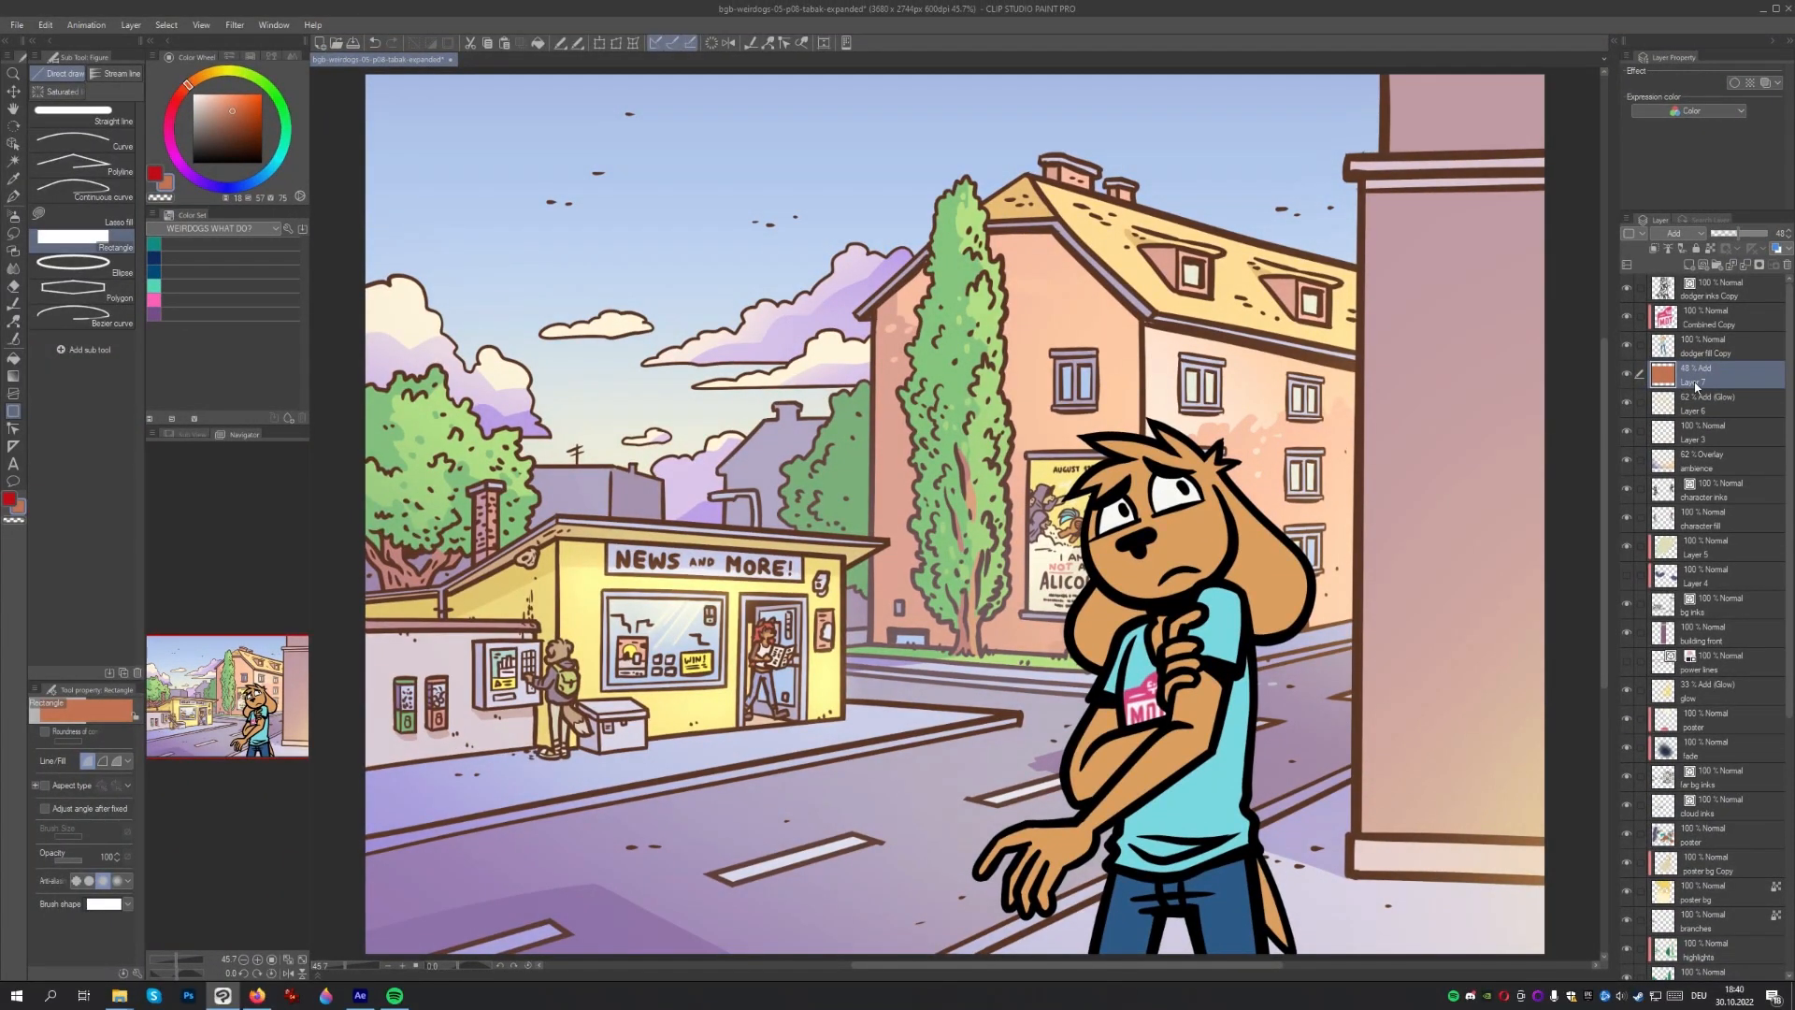
# - Add a layer mask to the orange layer and erase part of the effect across the sky with the Soft eraser
pyautogui.click(1762, 271)
pyautogui.press('e')
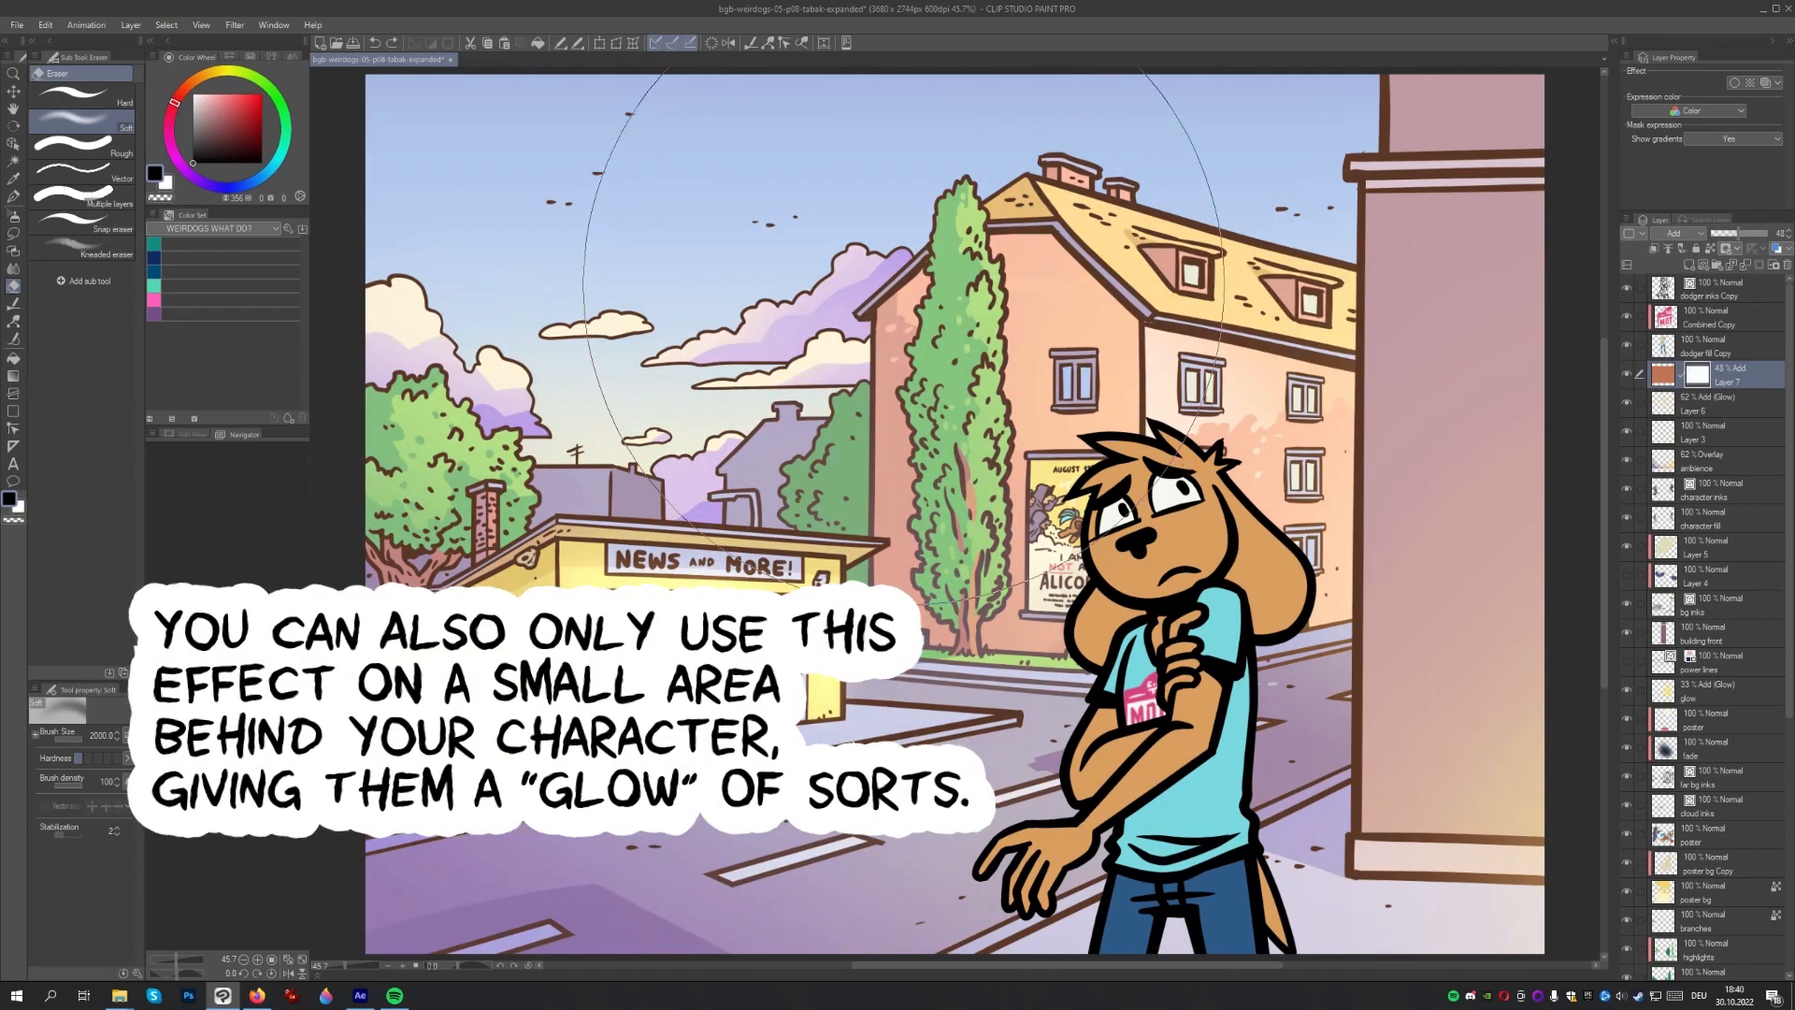
pyautogui.moveTo(903, 285)
pyautogui.mouseDown()
pyautogui.moveTo(692, 776)
pyautogui.moveTo(823, 870)
pyautogui.moveTo(645, 168)
pyautogui.moveTo(1402, 178)
pyautogui.mouseUp()
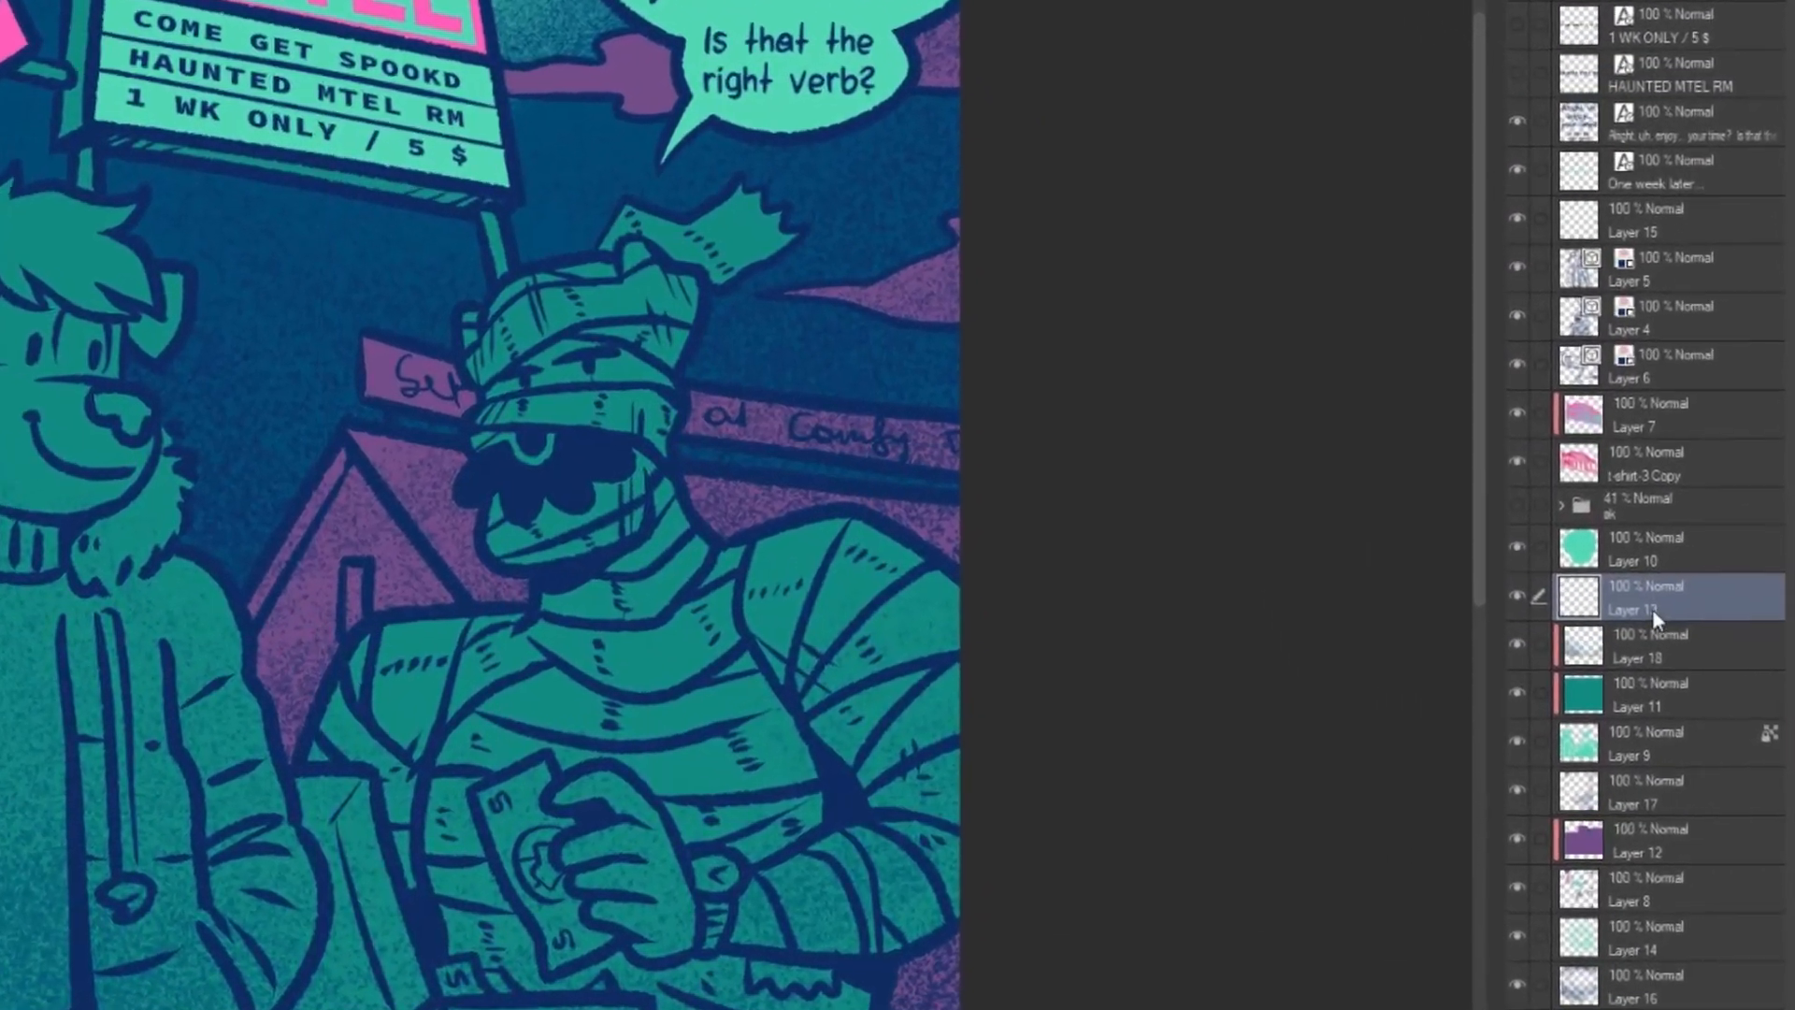
# - Clip Layer 13 to the layer below and paint pink rim highlights on the characters' edges with a size 50 pen
pyautogui.rightClick(1695, 689)
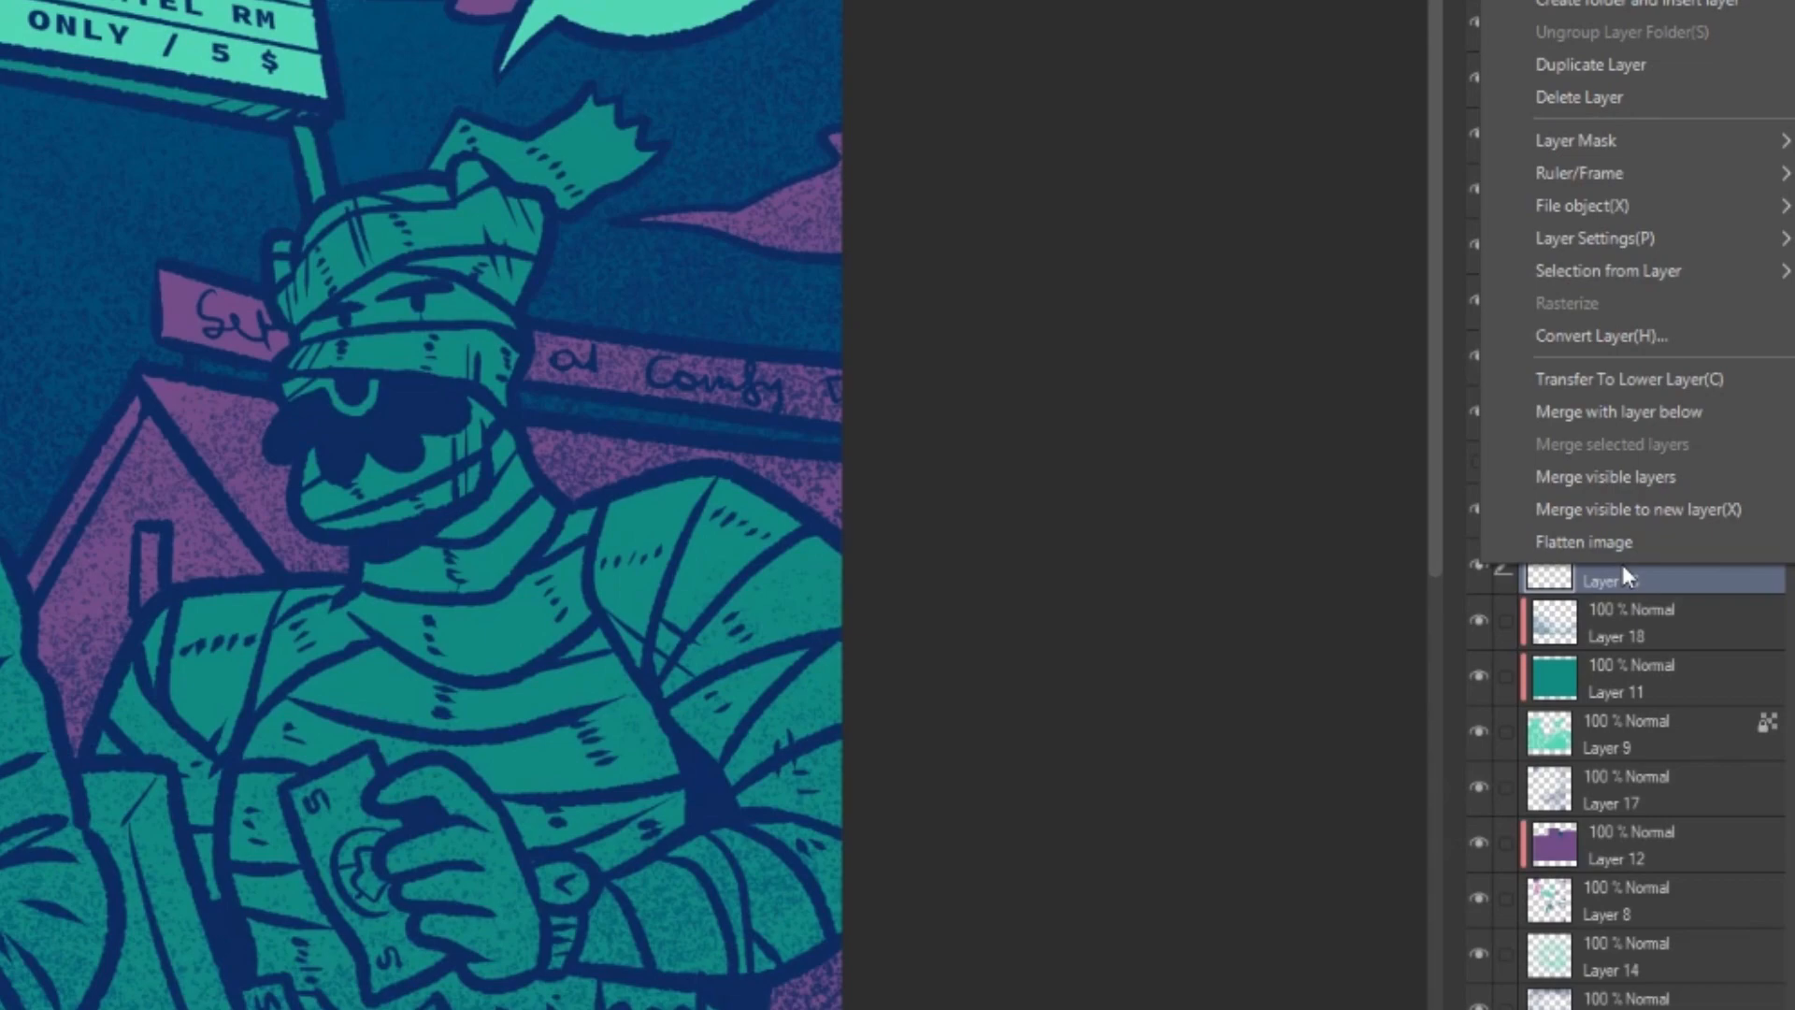
pyautogui.moveTo(1647, 244)
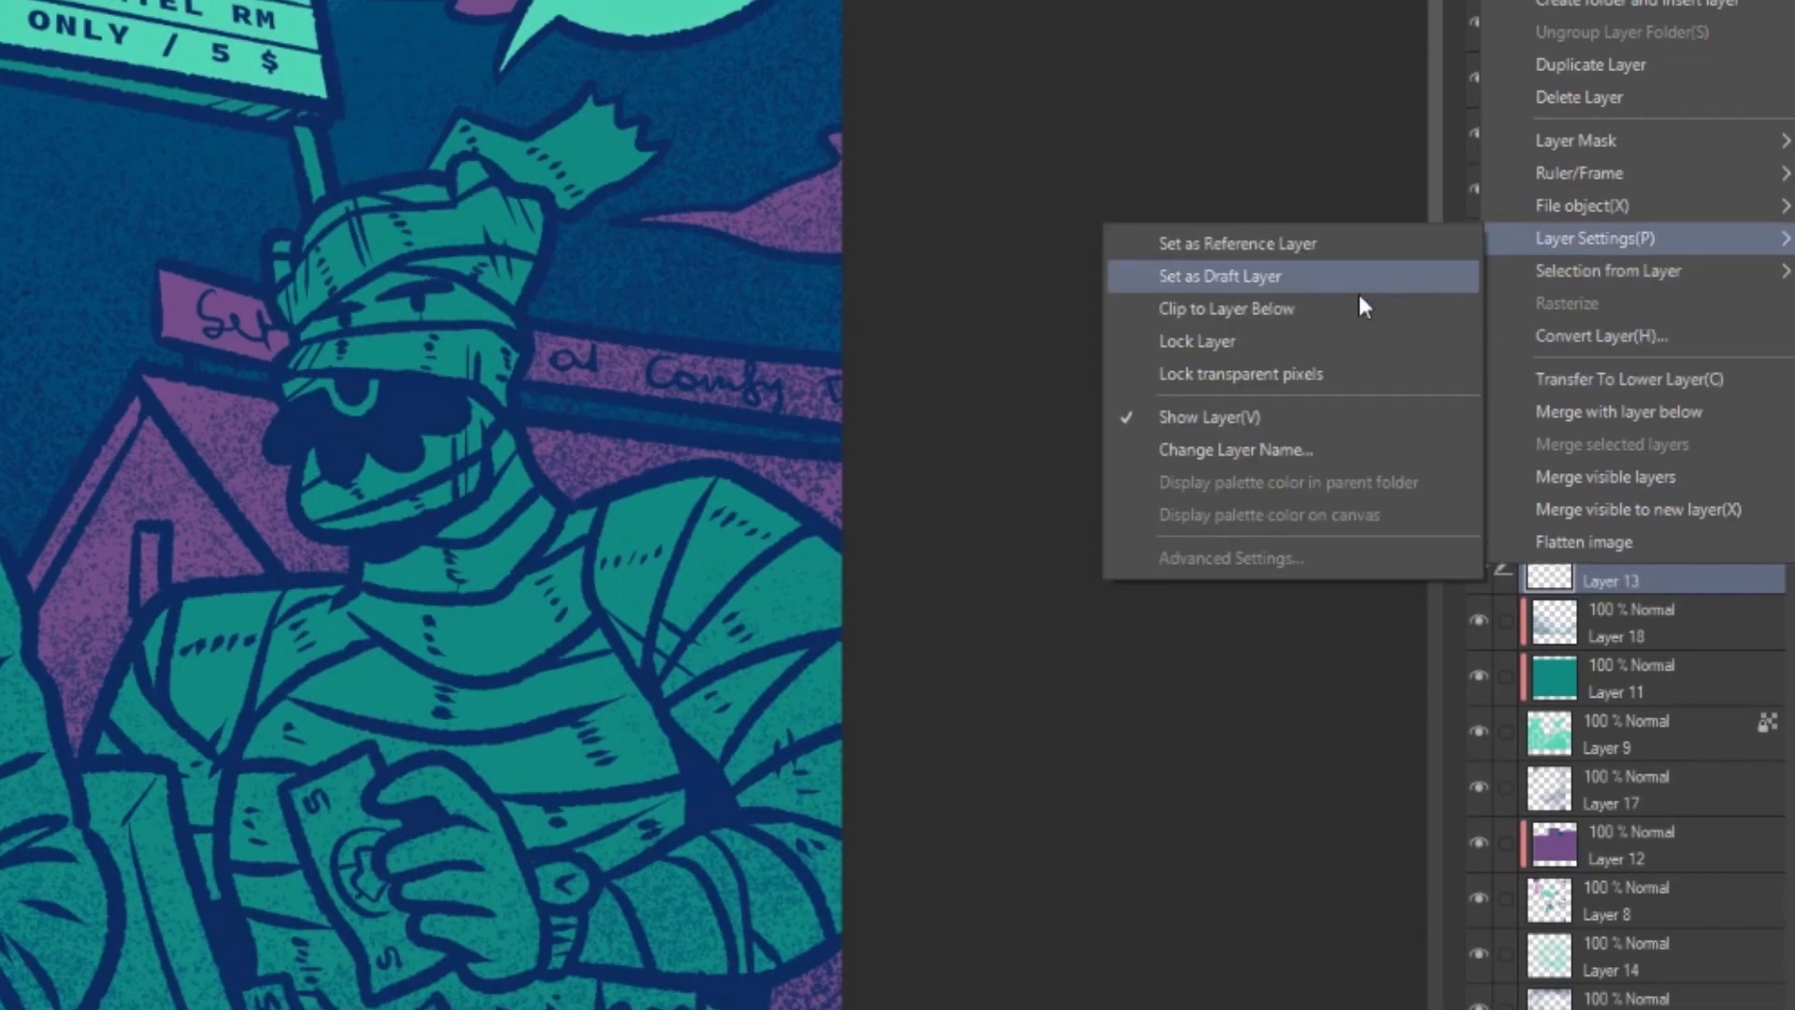
pyautogui.click(1309, 307)
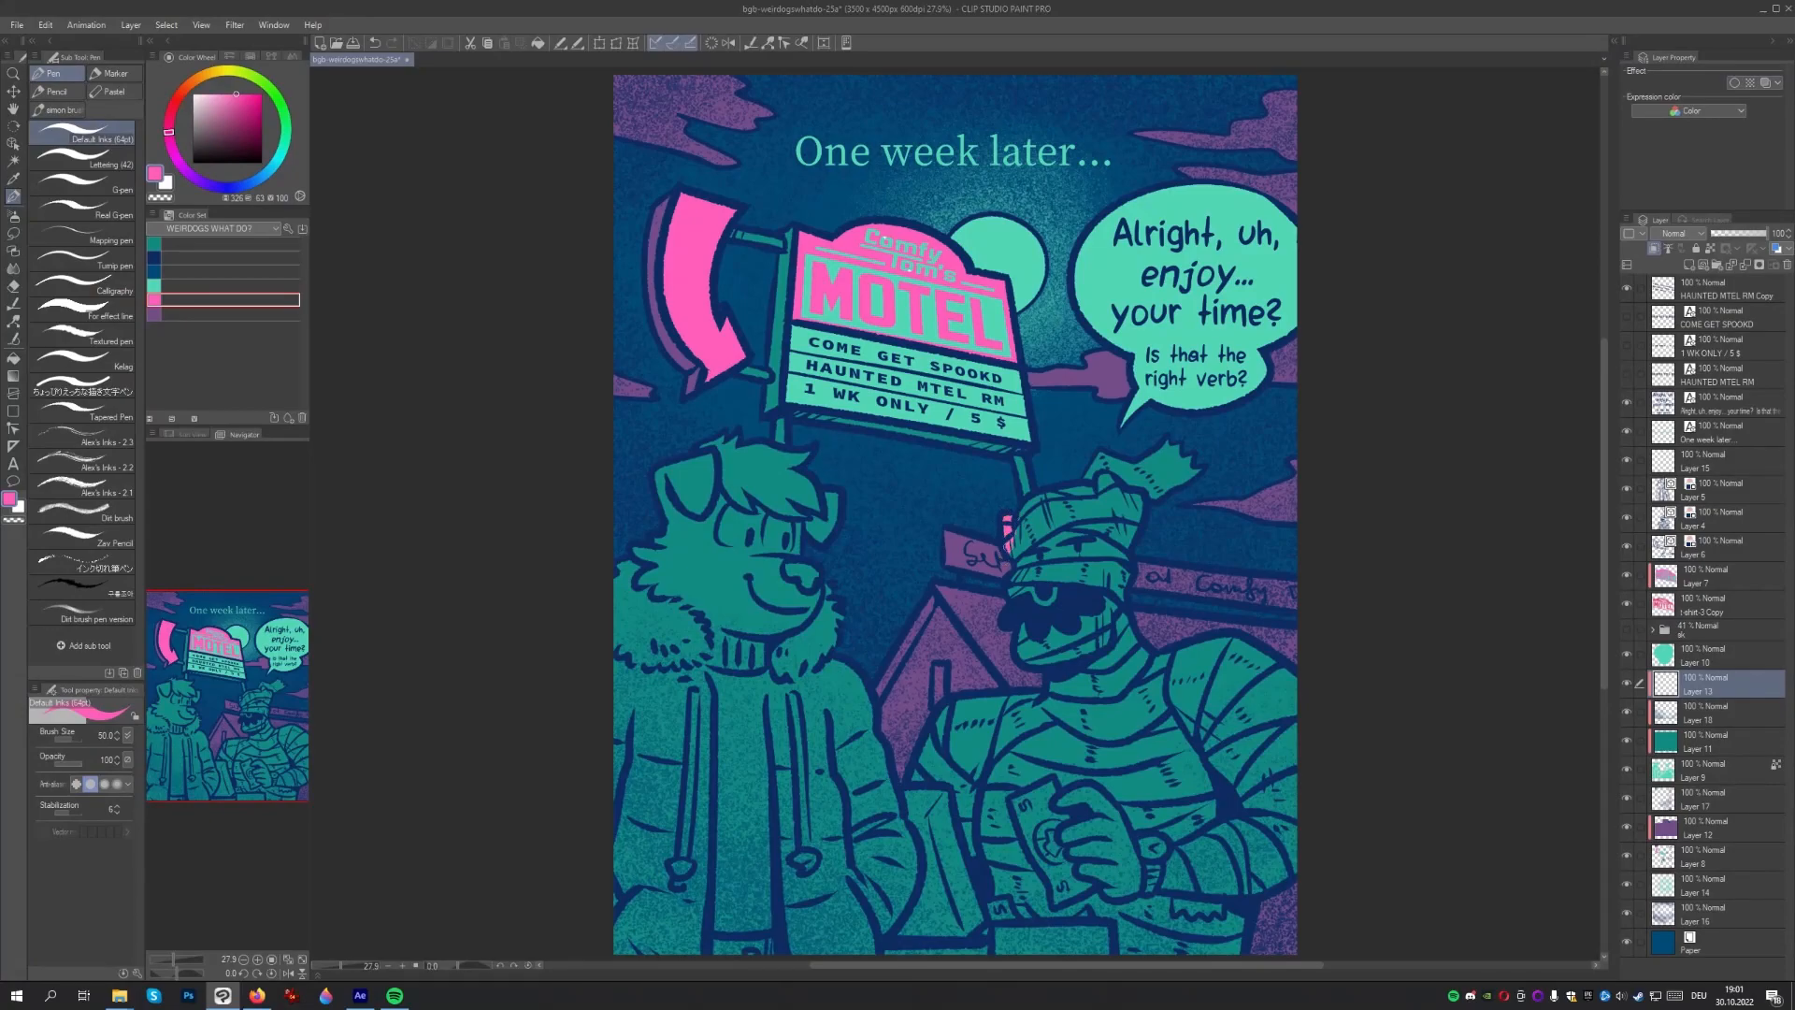
pyautogui.moveTo(1077, 485); pyautogui.dragTo(1096, 487)
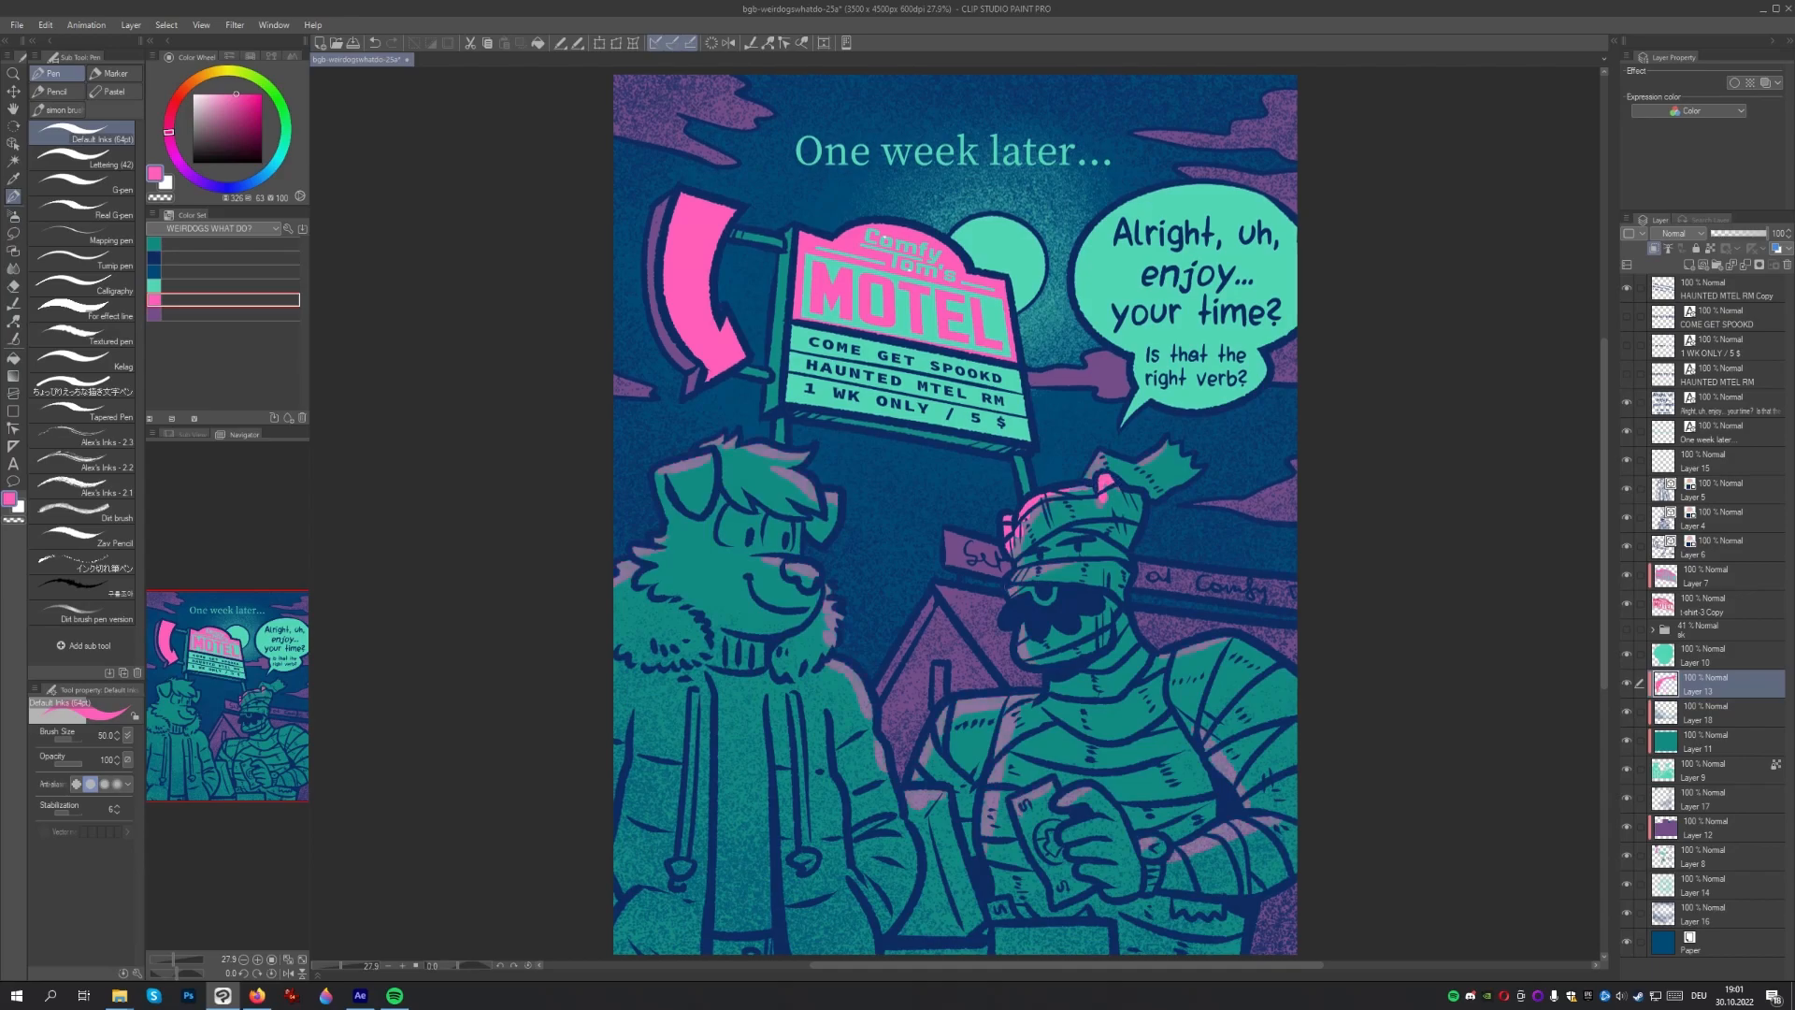